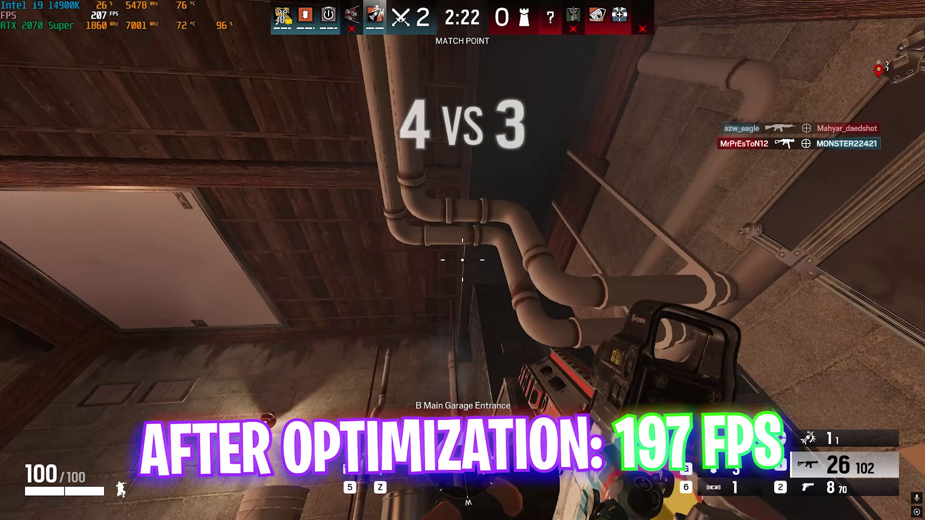
Walk through the B Car Garage past the parked car, toward the storage corridor and into the interior
key(w)
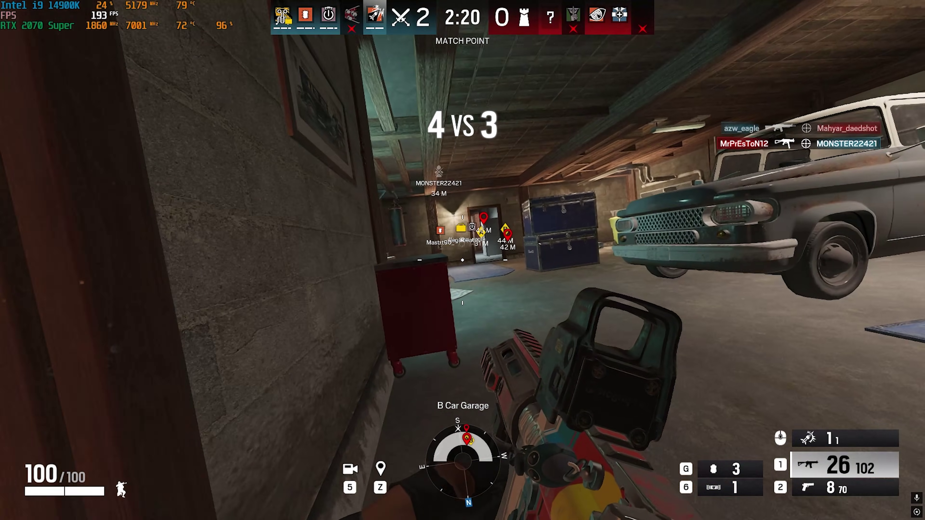
key(w)
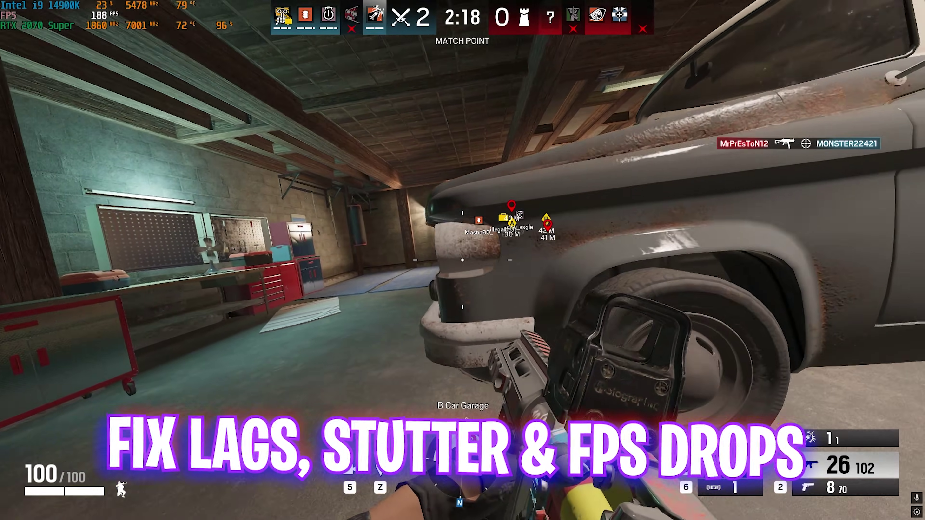
key(w)
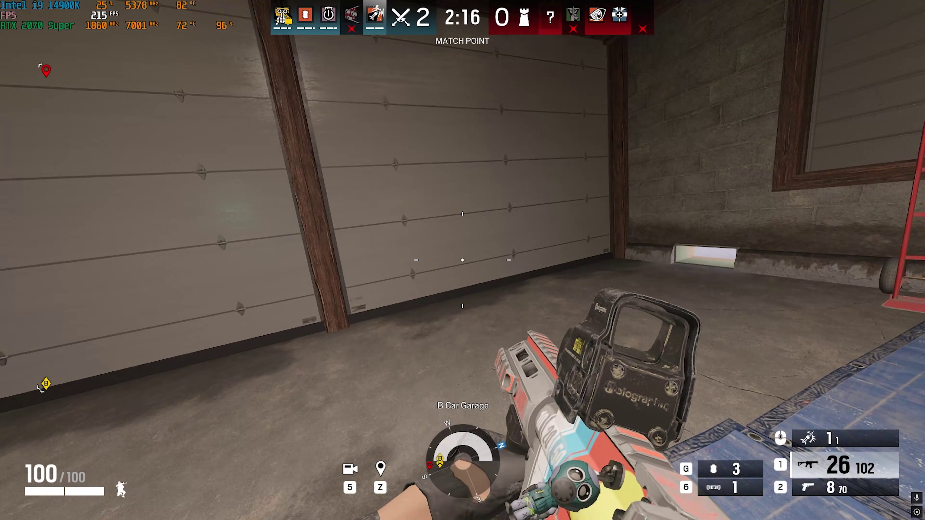
key(w)
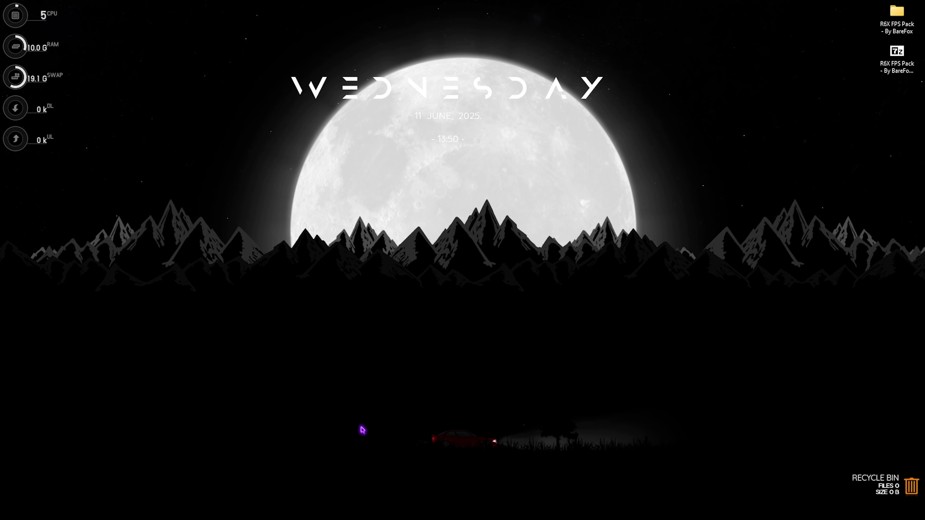
Launch Settings from Start search, view Personalization > Colors, then open Gaming > Game Bar
key(super)
text(settings)
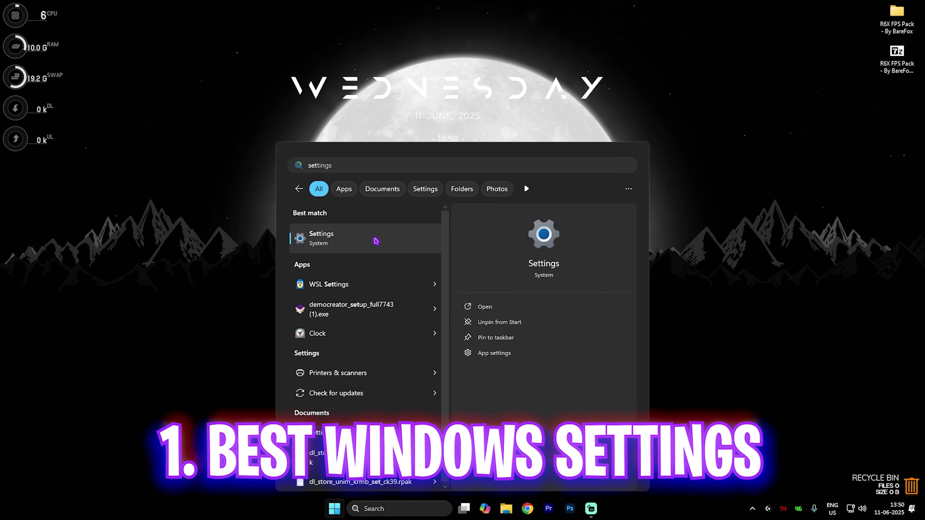
click(376, 241)
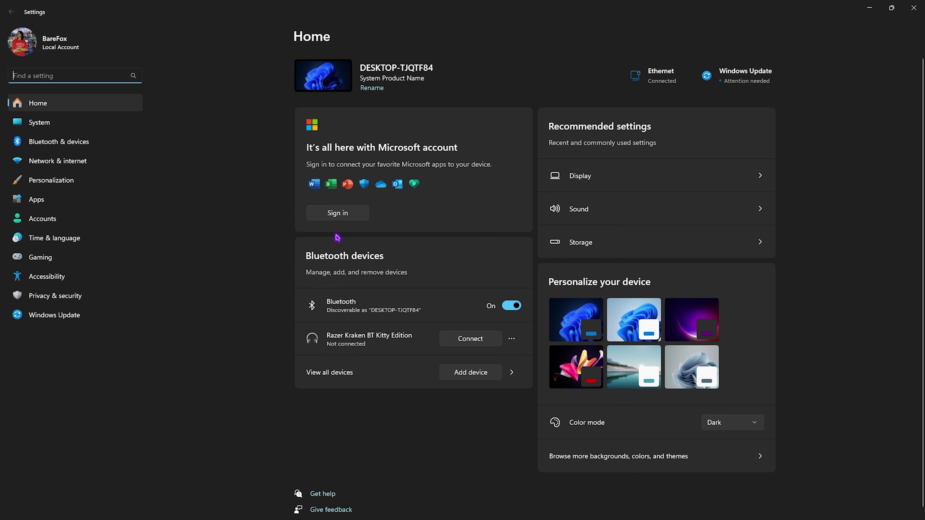
click(134, 180)
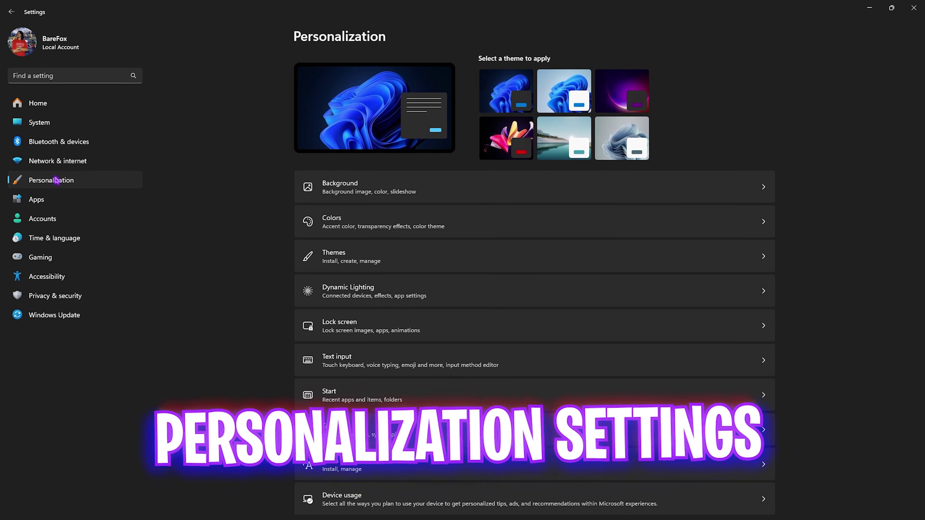
click(320, 221)
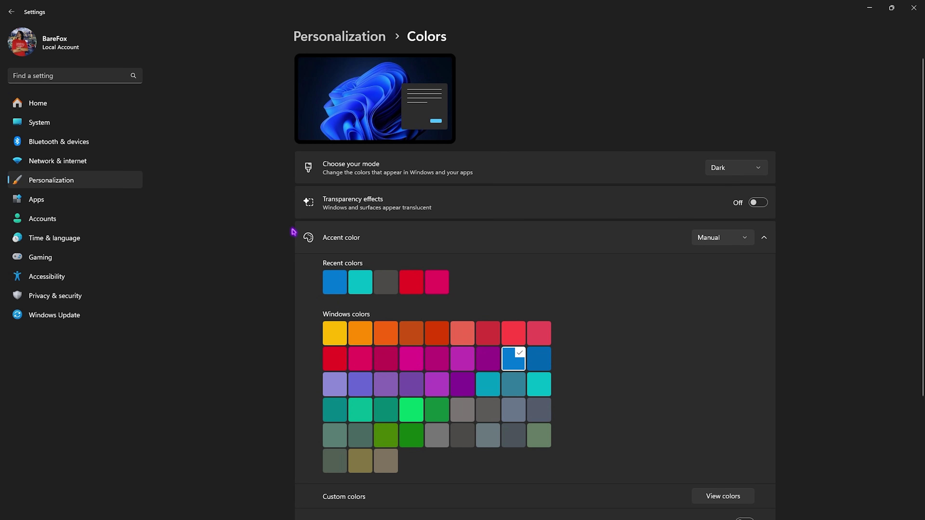
click(49, 257)
click(337, 81)
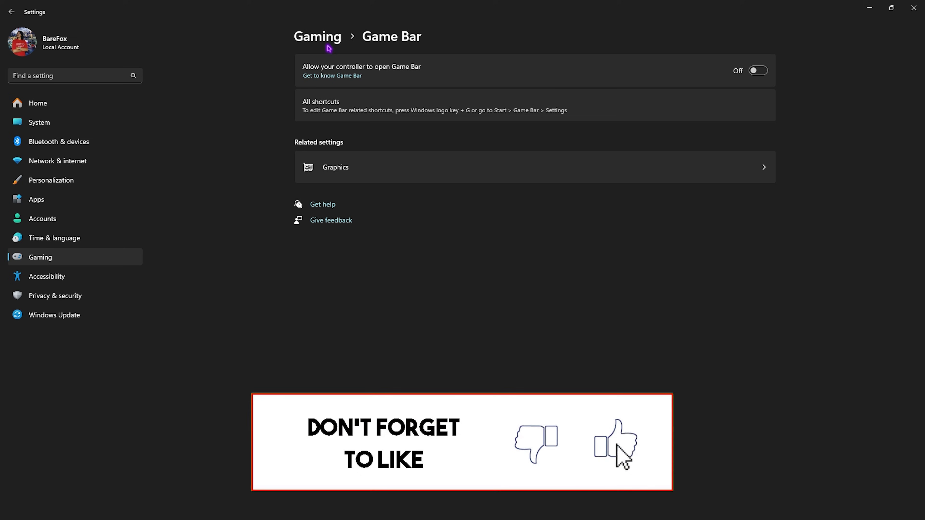
Review Game Mode and Graphics, expand Advanced graphics settings, and start adding a desktop app
click(329, 36)
click(330, 144)
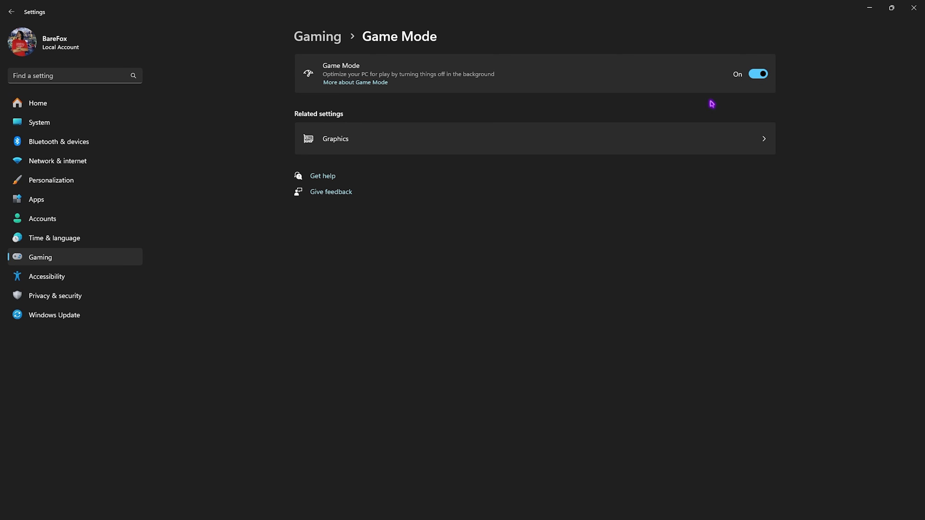
click(359, 137)
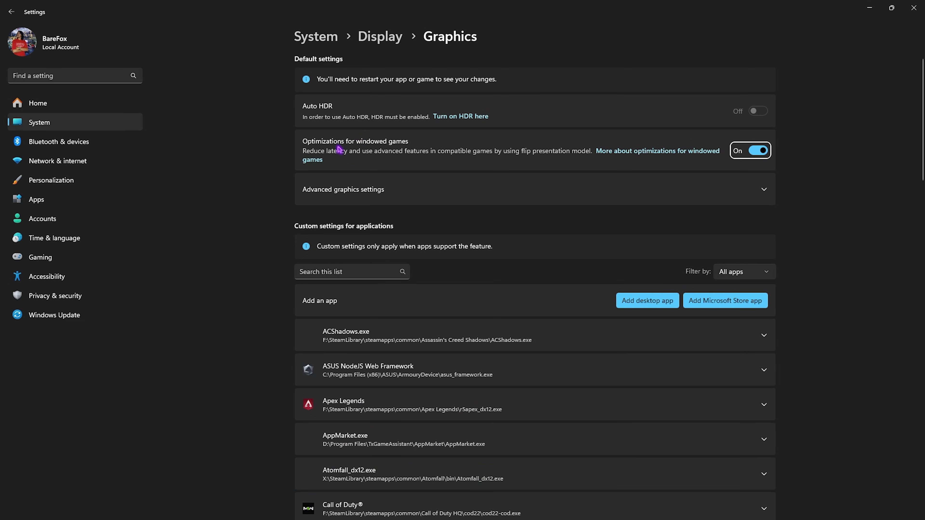
click(323, 194)
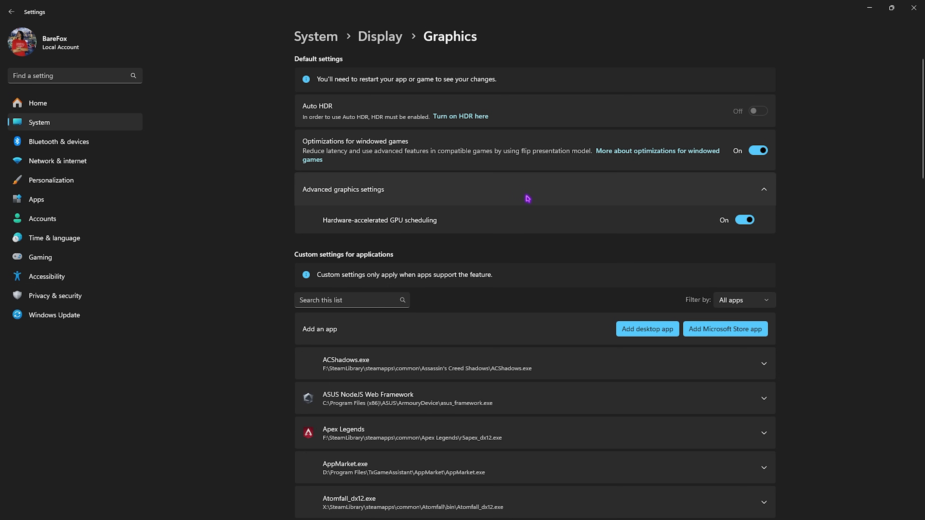
click(644, 332)
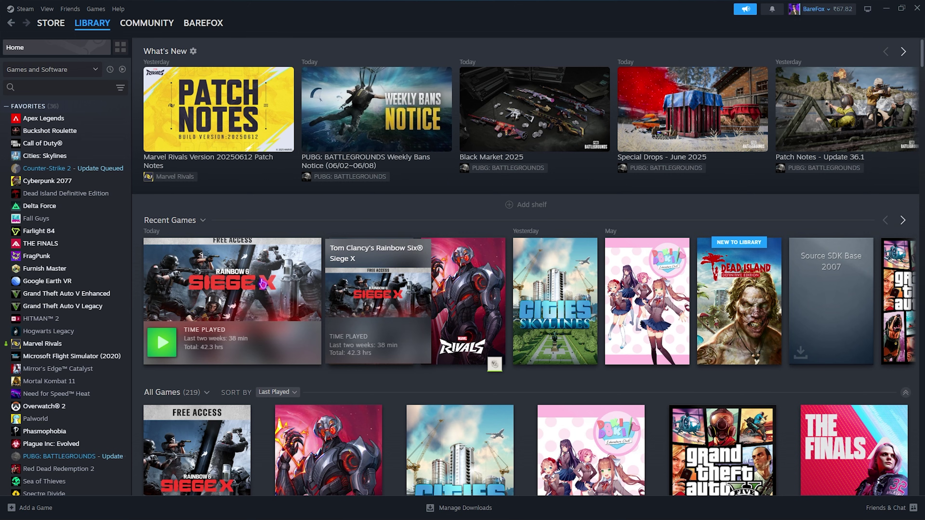
Use Steam's Browse local files on Siege X to point the picker at the Rainbow Six Siege folder
right_click(264, 284)
mouse_move(283, 337)
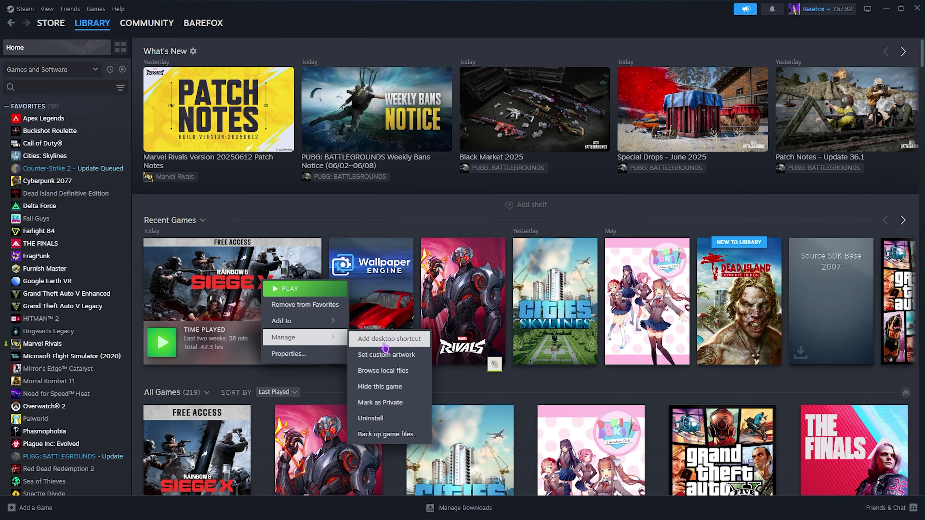
click(377, 369)
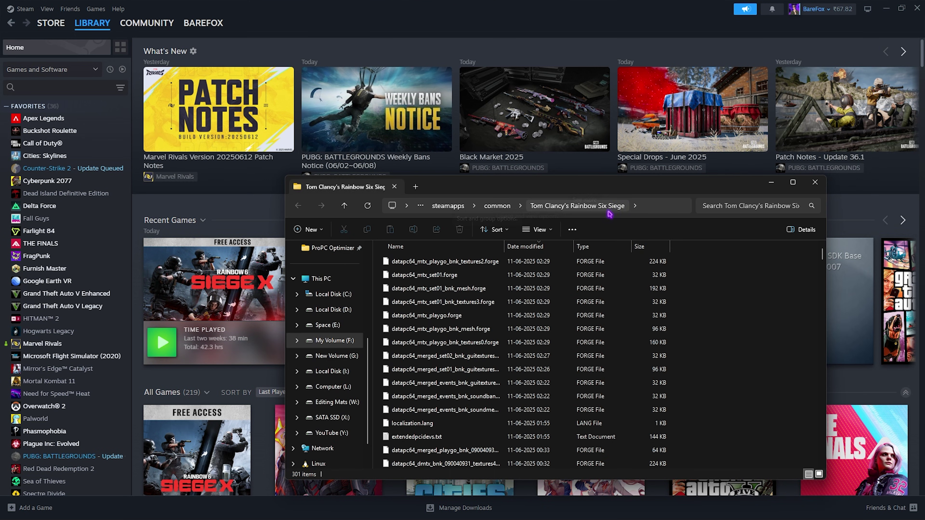
click(644, 208)
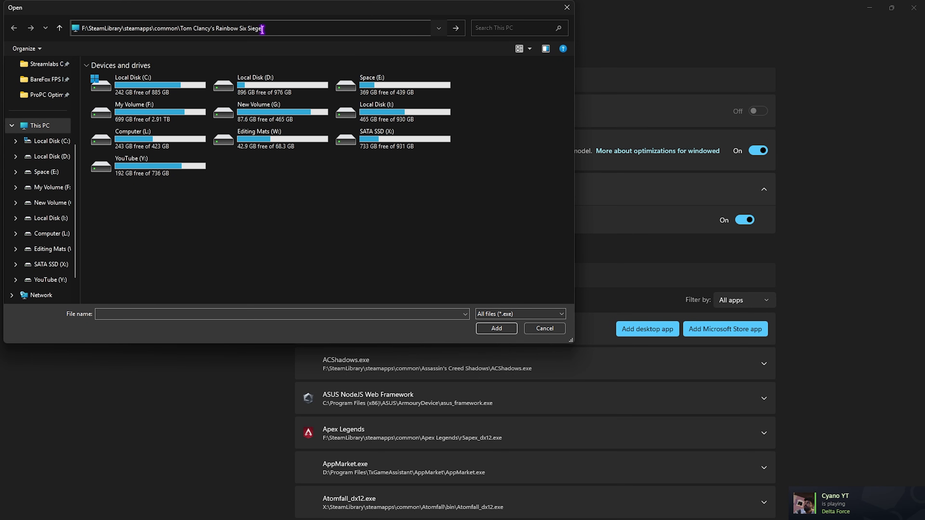
key(Return)
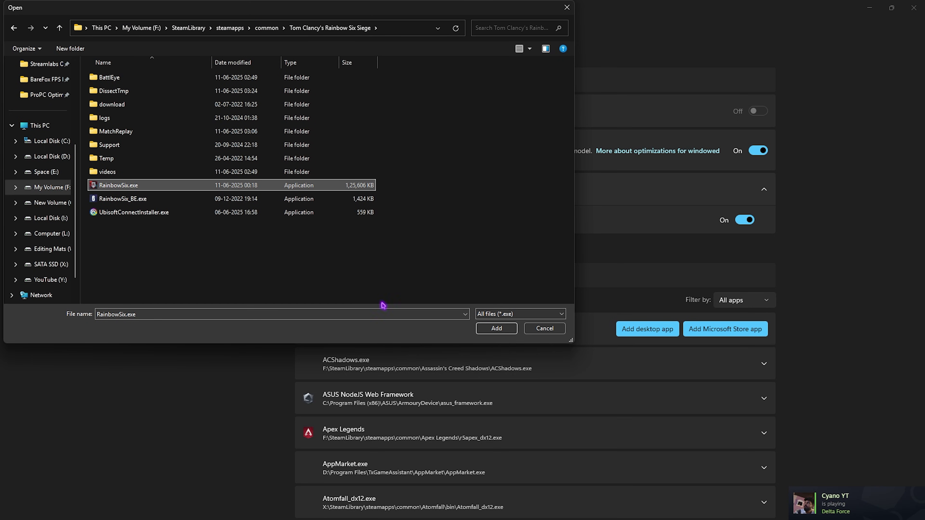
Add RainbowSix.exe to the graphics list and set its GPU preference to High Performance (RTX 2070 SUPER)
click(508, 332)
scroll(439, 330, down, 12)
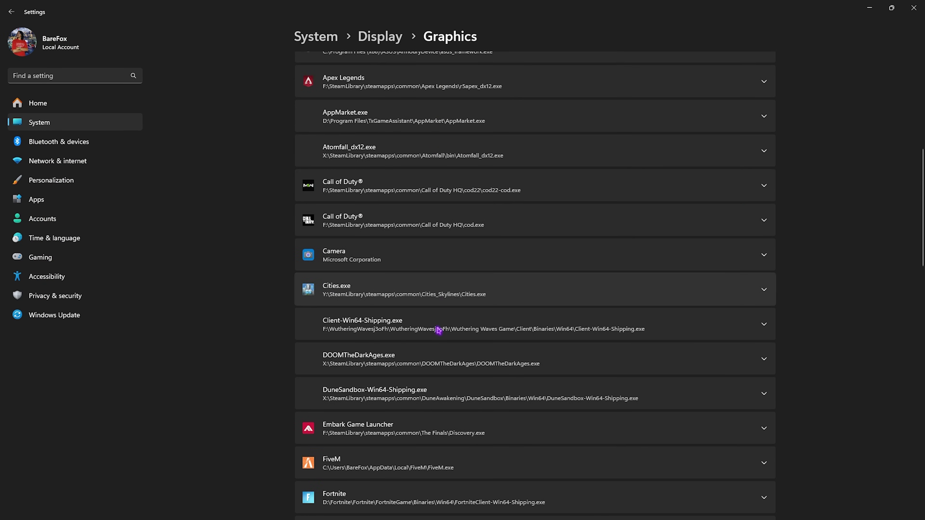
scroll(438, 330, down, 10)
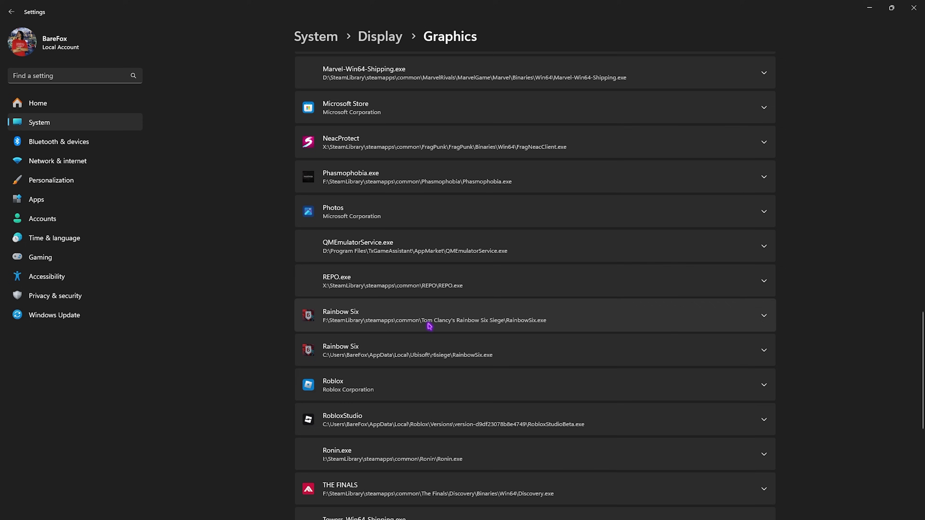
click(429, 326)
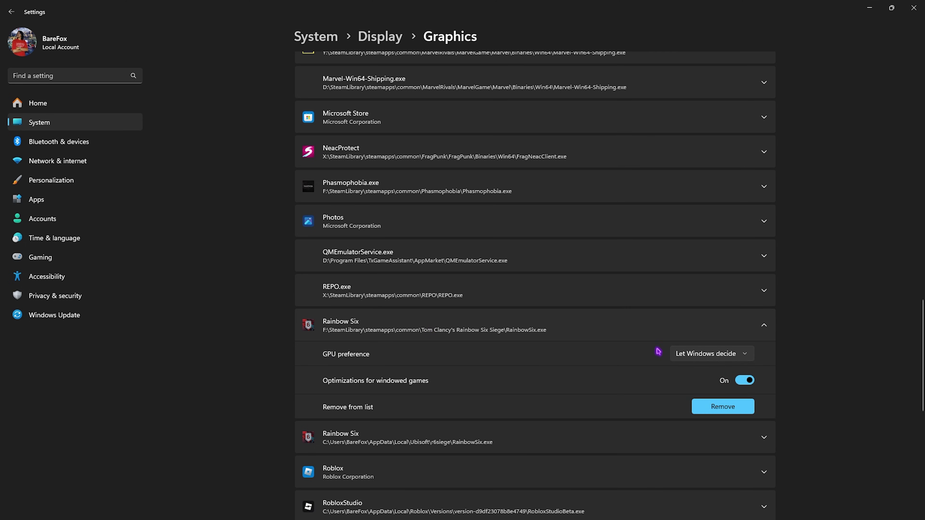
click(699, 354)
click(696, 388)
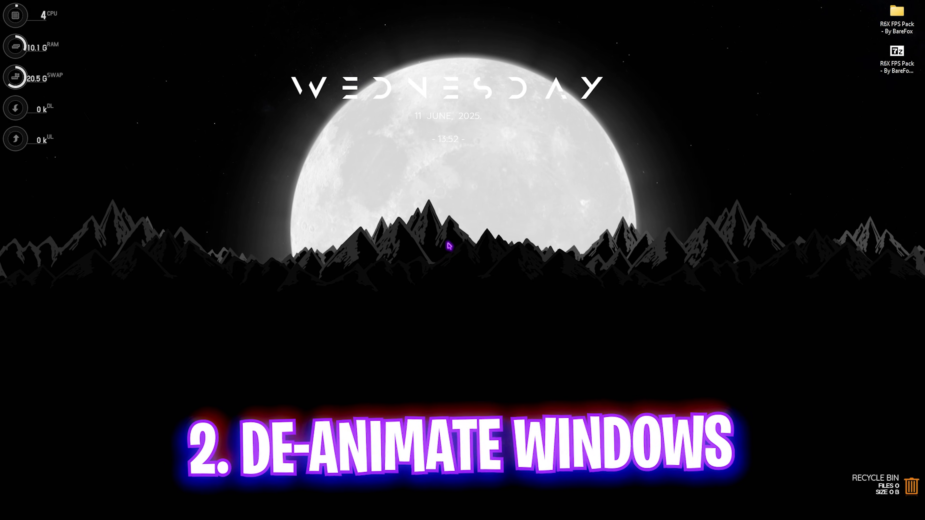
Open Adjust appearance and performance via 'adjust' search and choose Adjust for best performance
key(super)
text(adj)
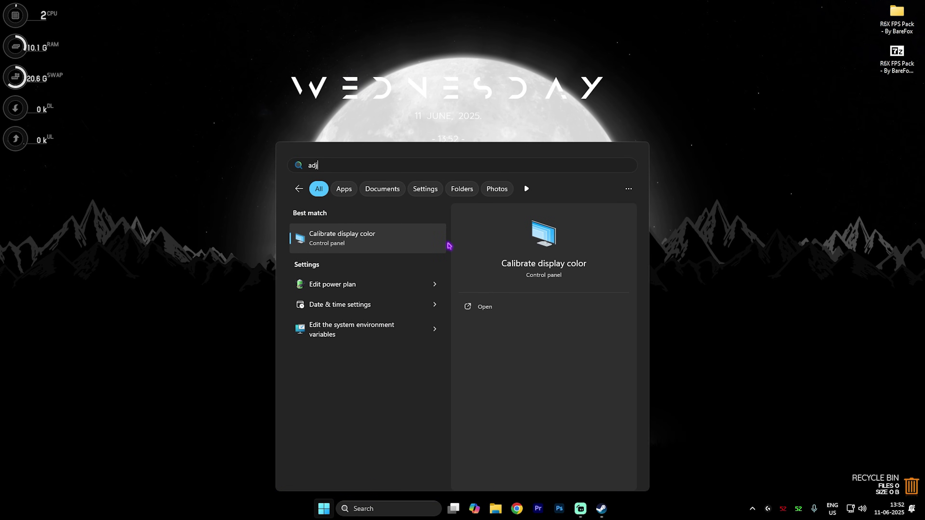
text(ust)
key(Return)
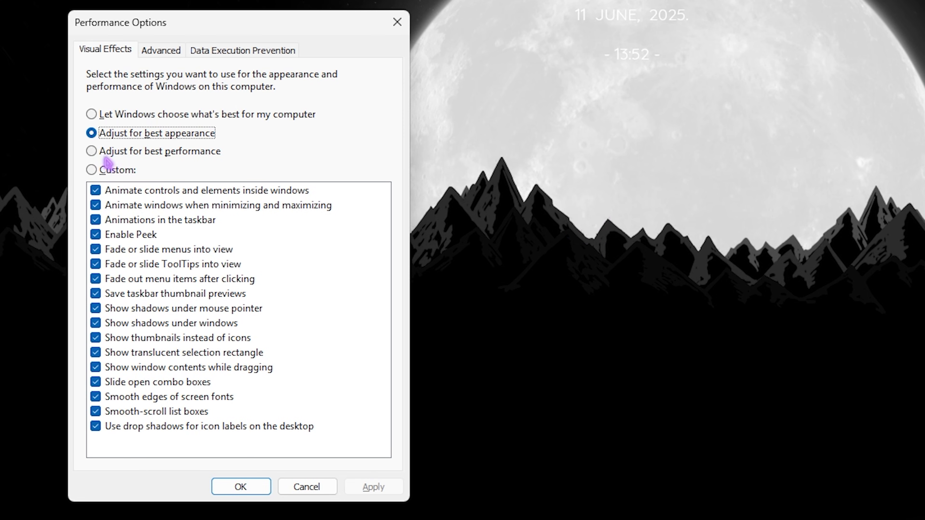
click(142, 196)
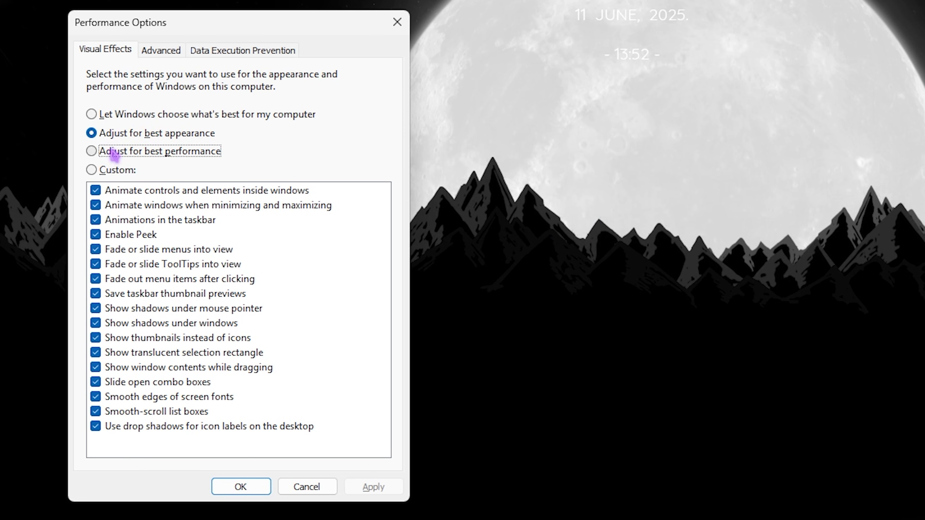
Re-enable taskbar thumbnail previews, thumbnails, window contents while dragging, smooth-scroll list boxes and smooth font edges
click(98, 294)
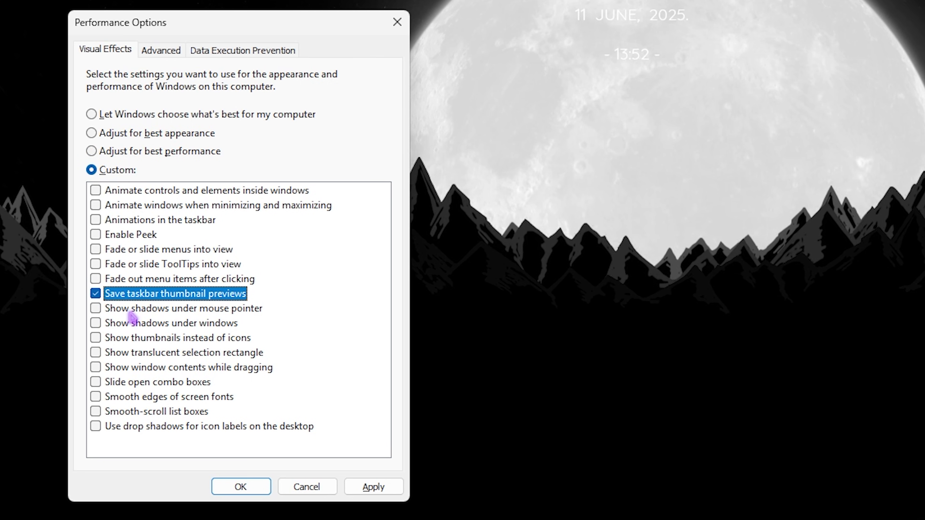
click(124, 339)
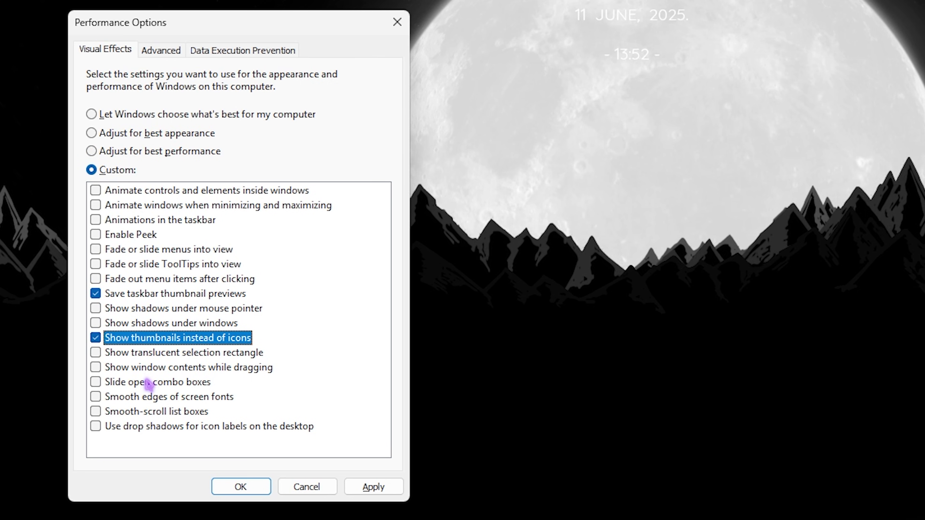
click(109, 368)
click(142, 413)
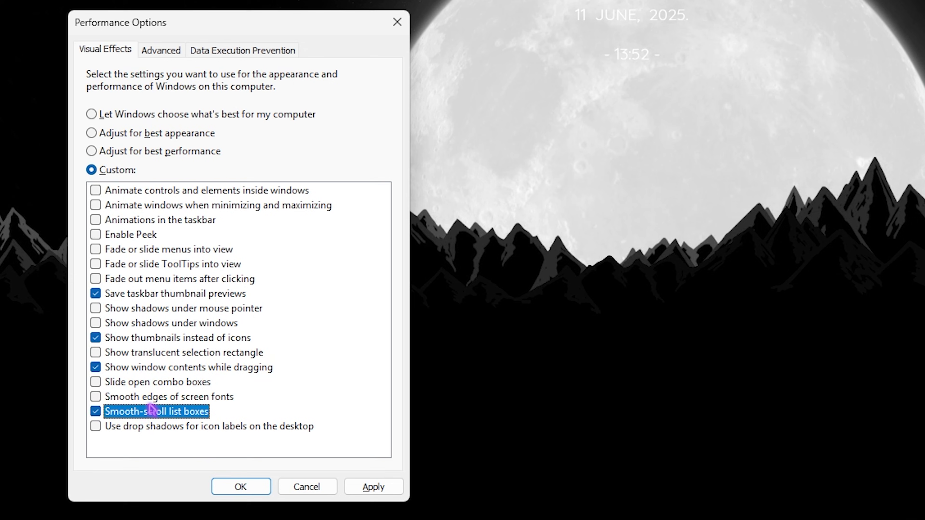
click(112, 398)
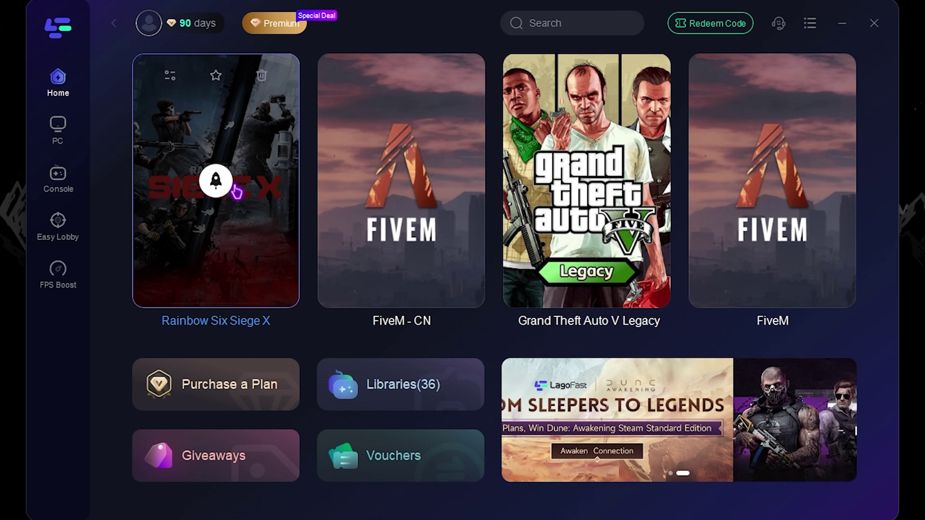
Open Rainbow Six Siege X in LagoFast, select the Asia - India server, and start Smart Boost
click(233, 184)
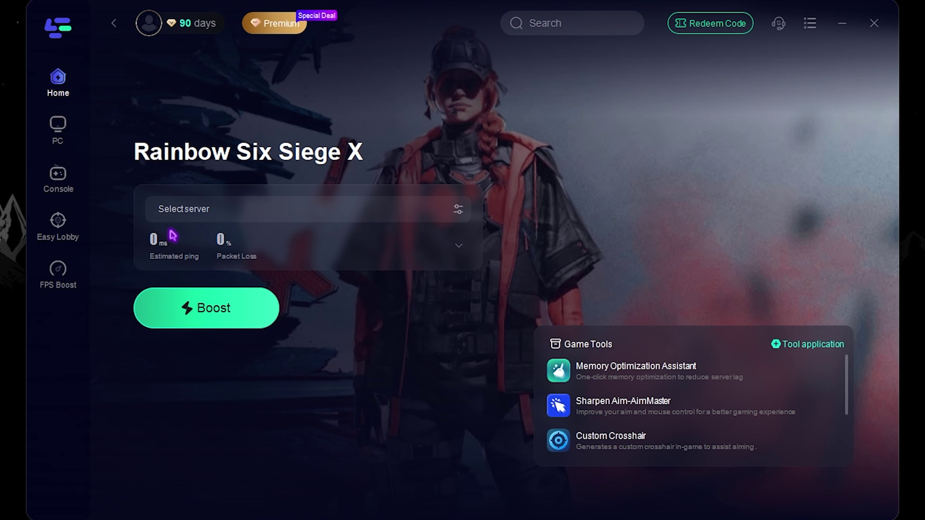
click(233, 209)
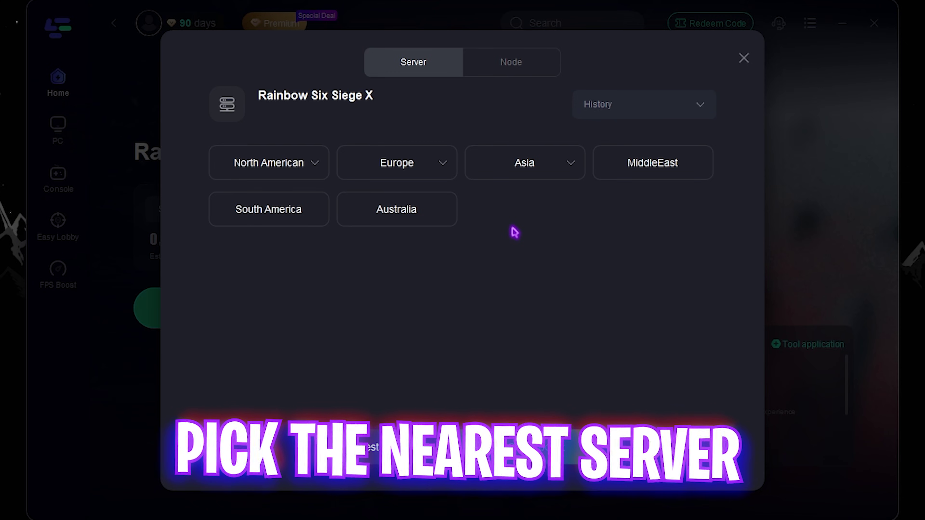
click(549, 175)
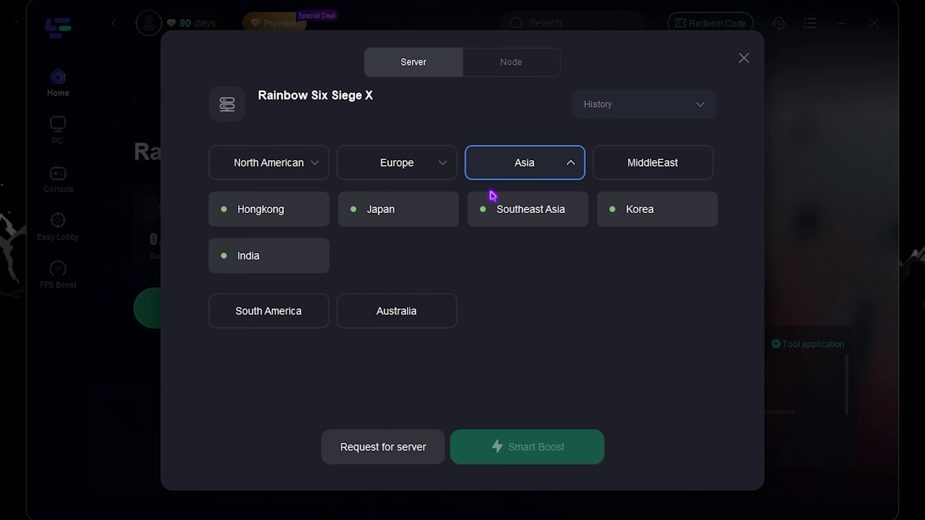
click(270, 255)
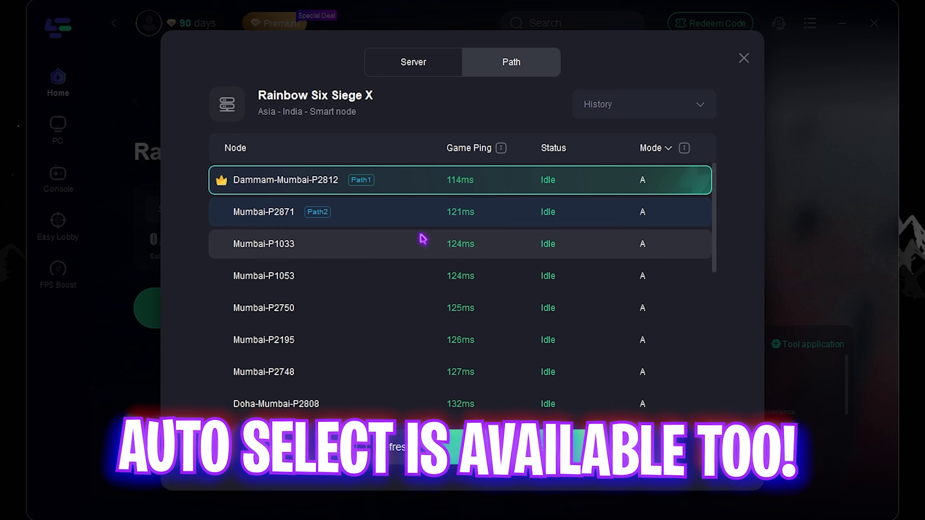
click(412, 65)
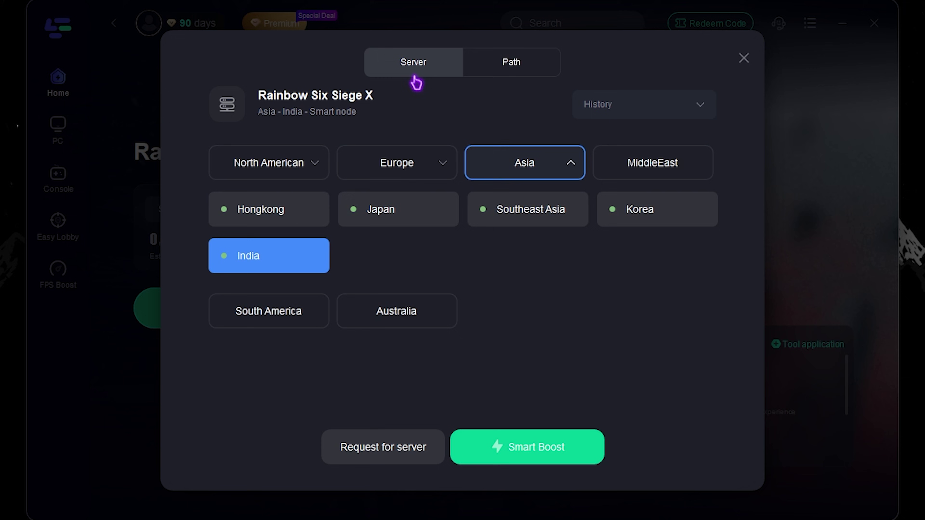
click(528, 460)
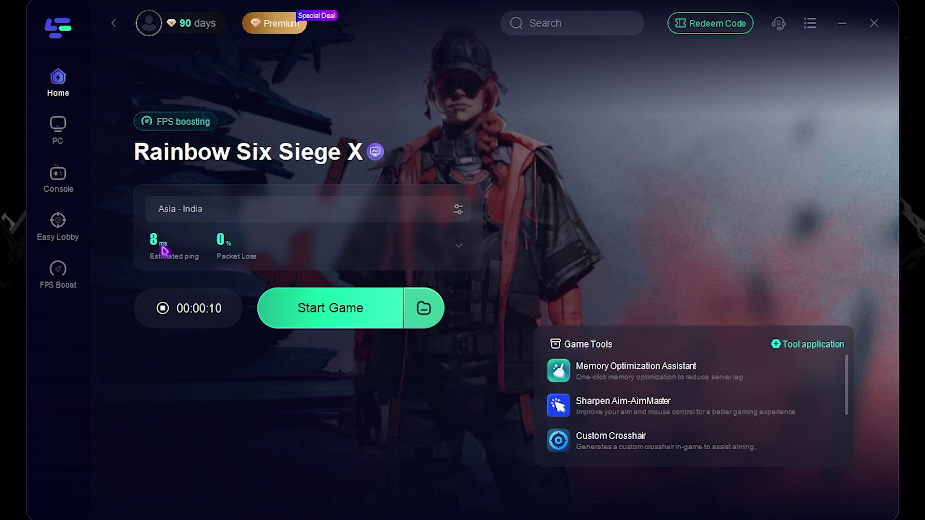
Browse LagoFast's PC and Console game libraries and the Easy Lobby page
click(63, 129)
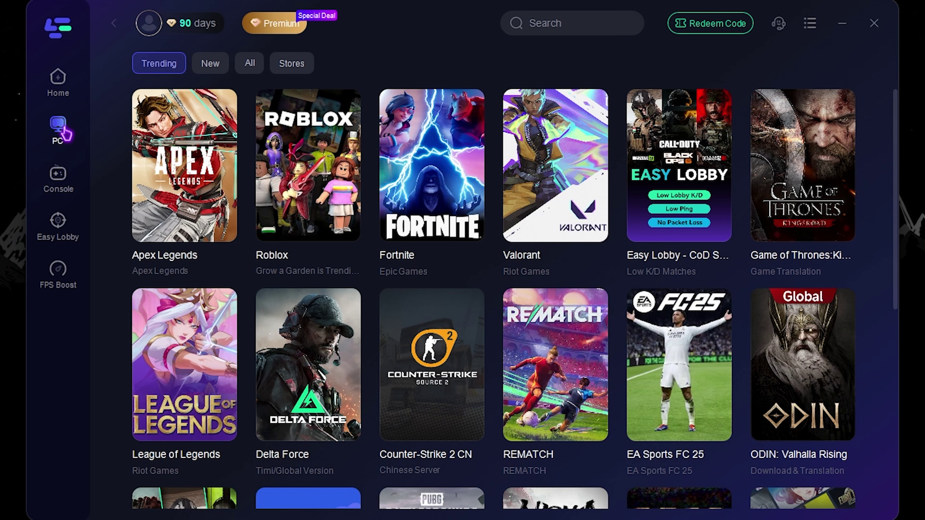
scroll(283, 239, down, 10)
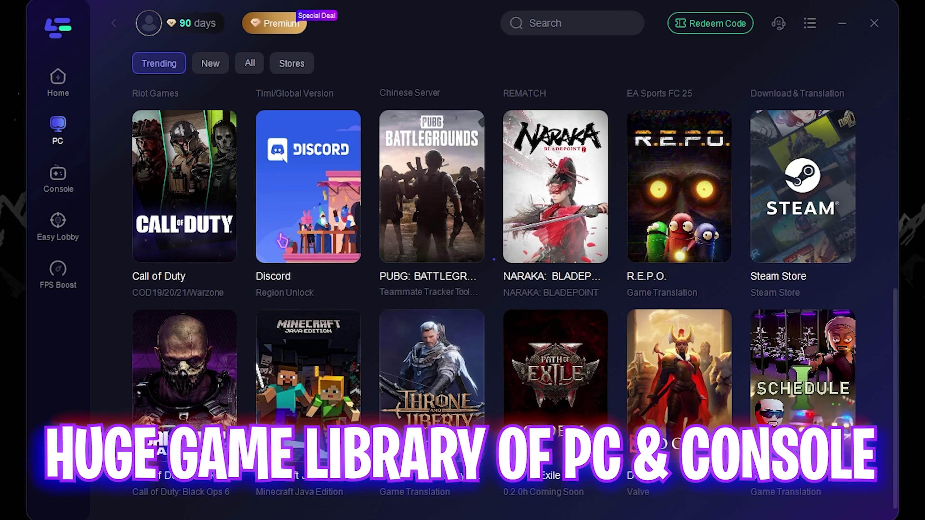
click(48, 178)
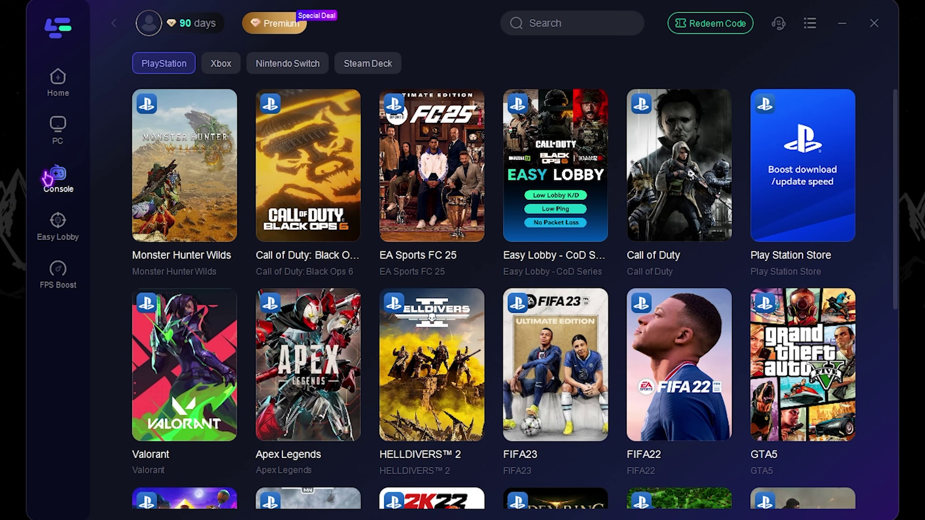
click(56, 219)
Review FPS Boost's CPU System Services, GPU Overclocking and Driver Update tabs, then close it
click(55, 270)
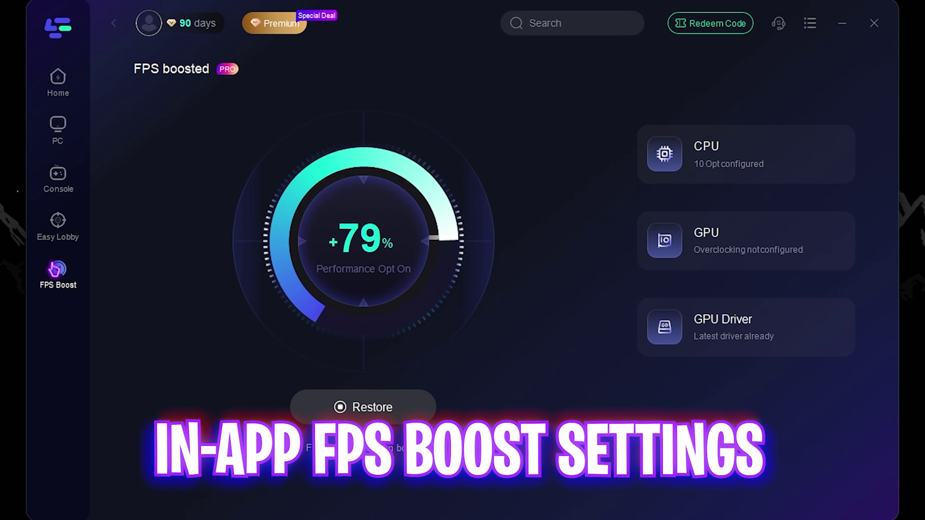
click(730, 181)
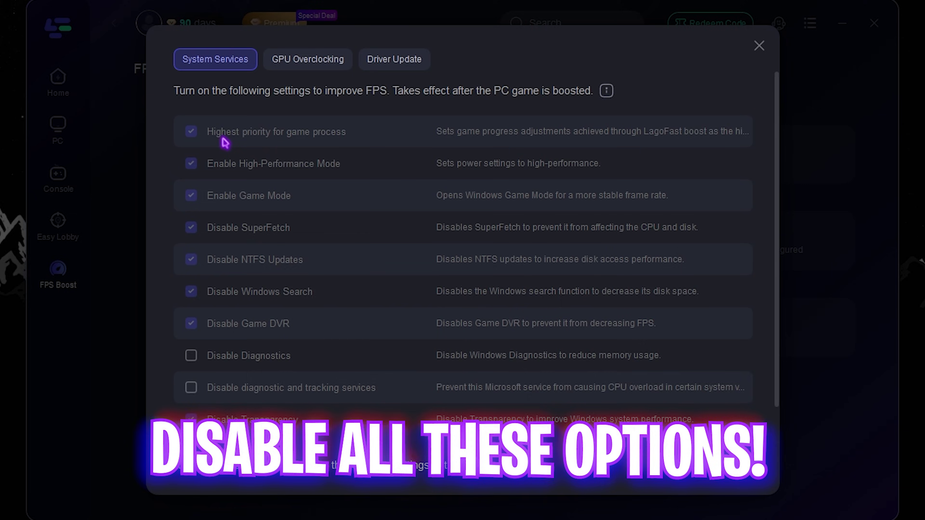
scroll(225, 163, down, 2)
scroll(240, 379, up, 2)
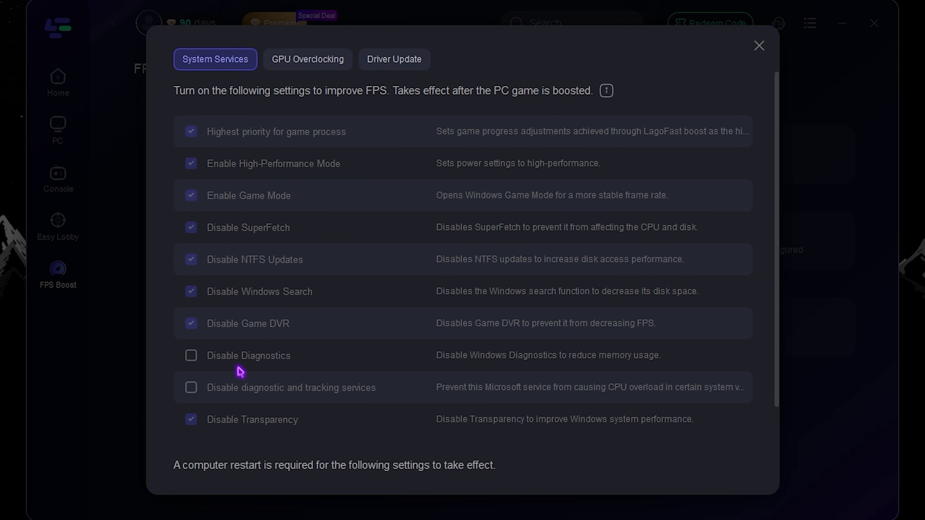
click(307, 60)
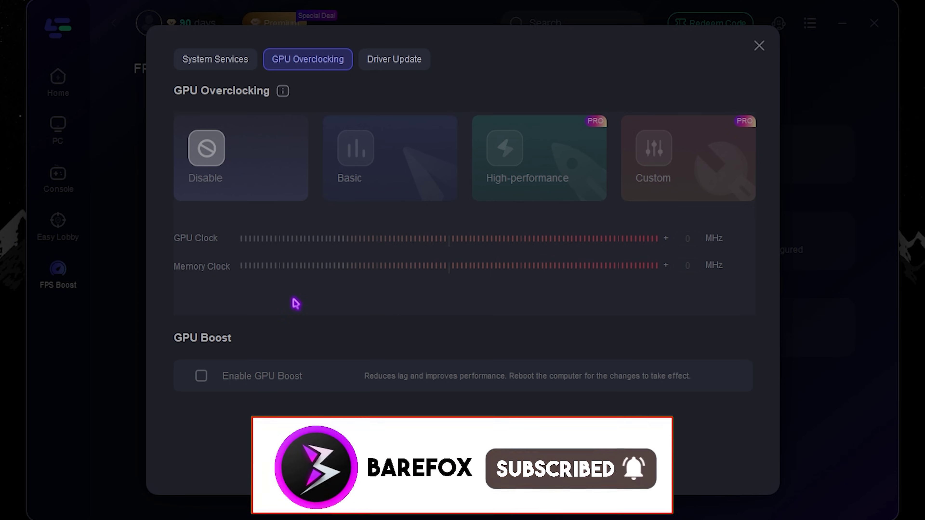
click(401, 61)
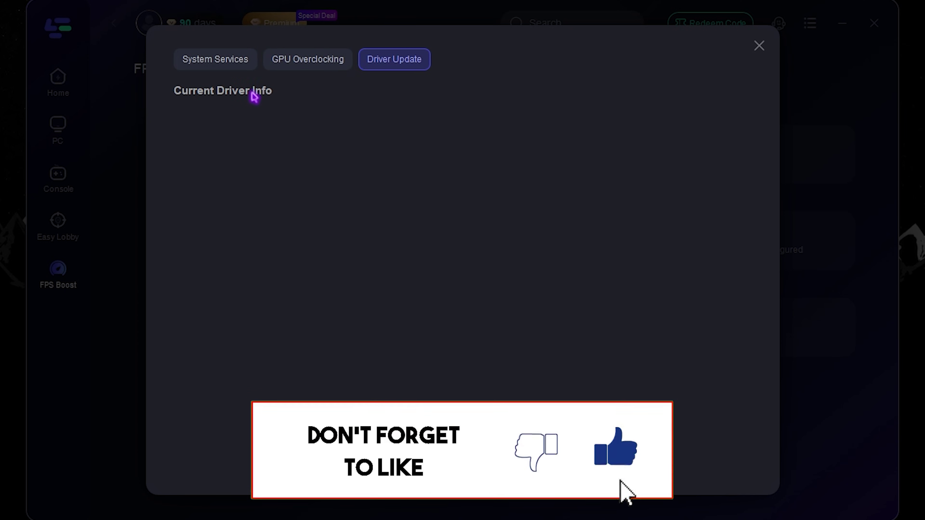
click(760, 49)
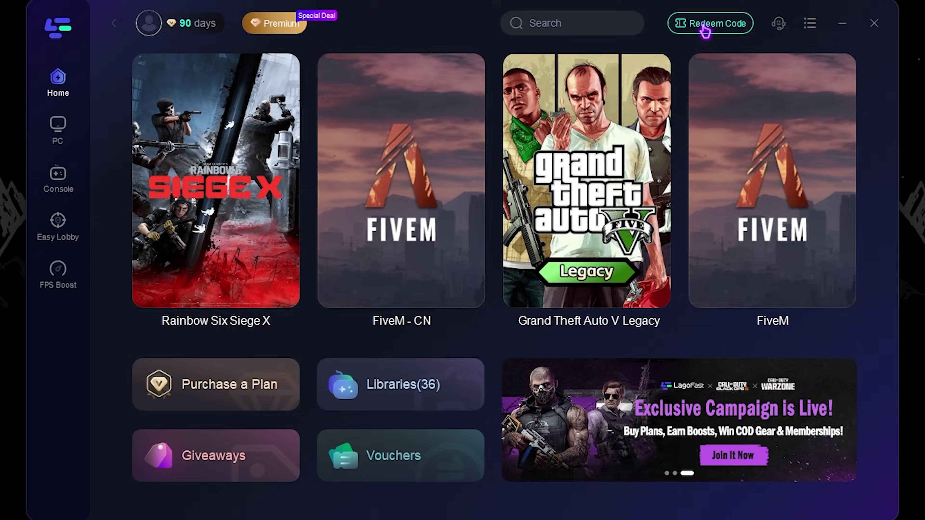
Enter a promo code in the Redeem Code dialog and redeem it
click(705, 25)
click(405, 219)
text(BAREFOX)
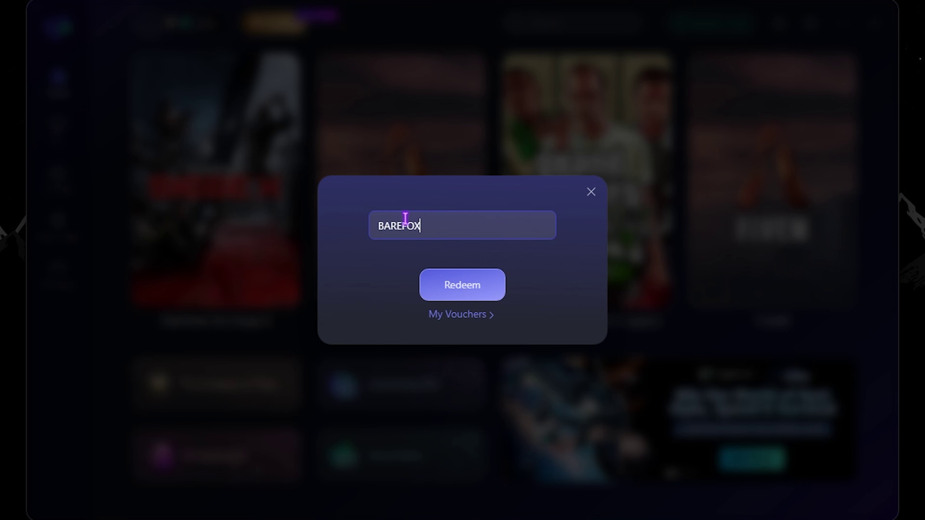
click(467, 293)
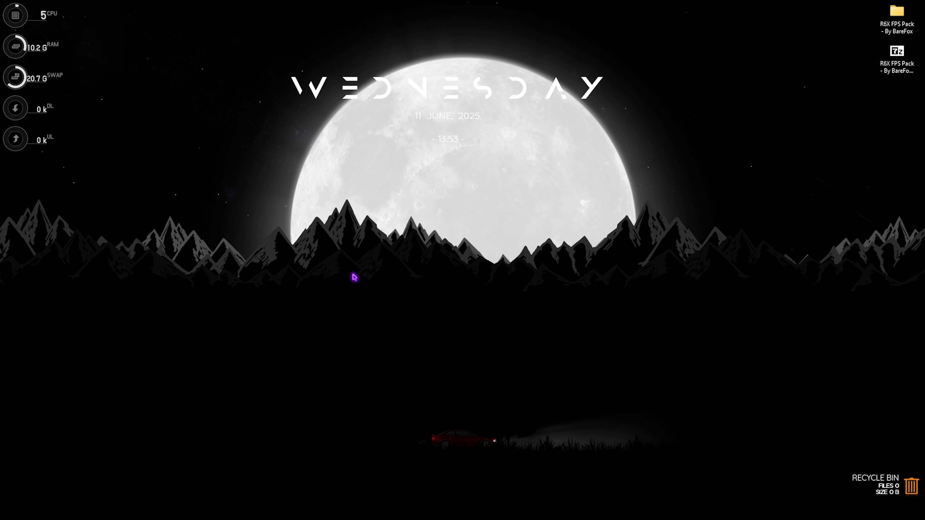
Open Local Group Policy Editor and navigate to Computer Configuration > Administrative Templates > Windows Components > App Privacy
key(super)
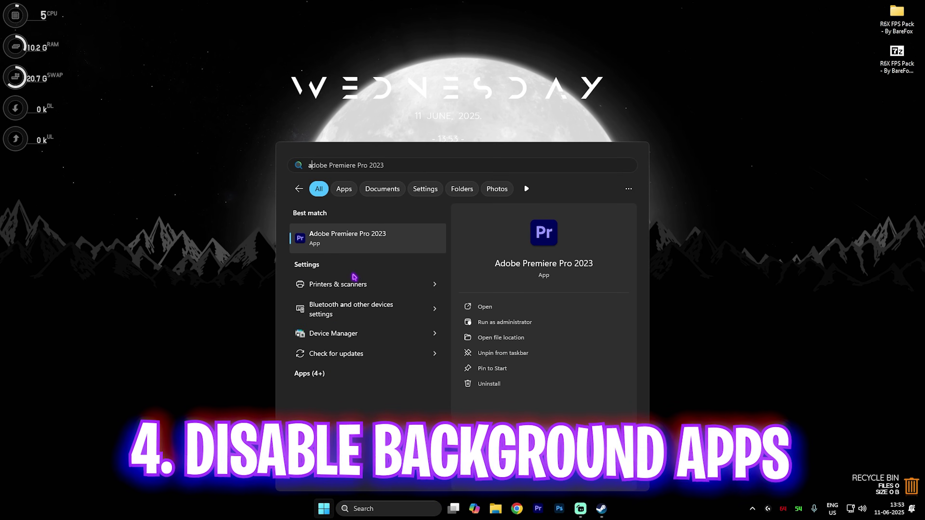
text(local)
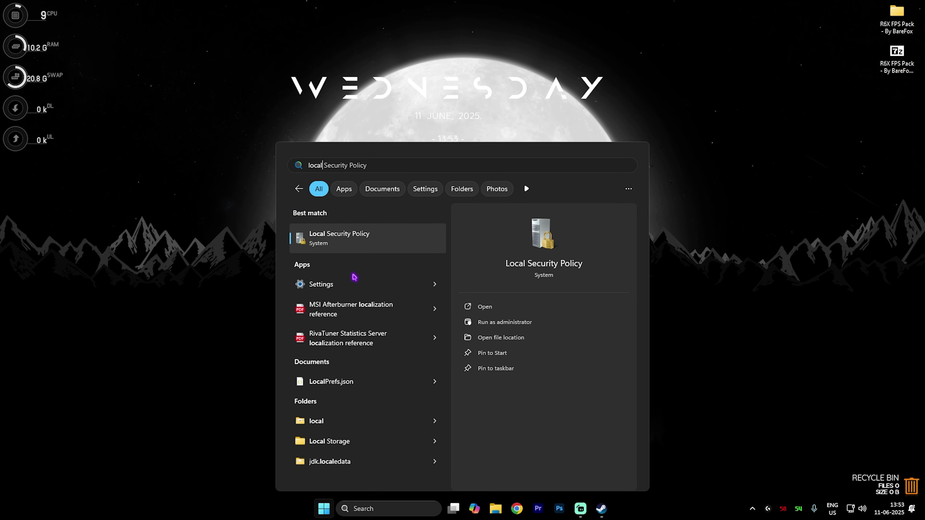
text( gp)
click(363, 246)
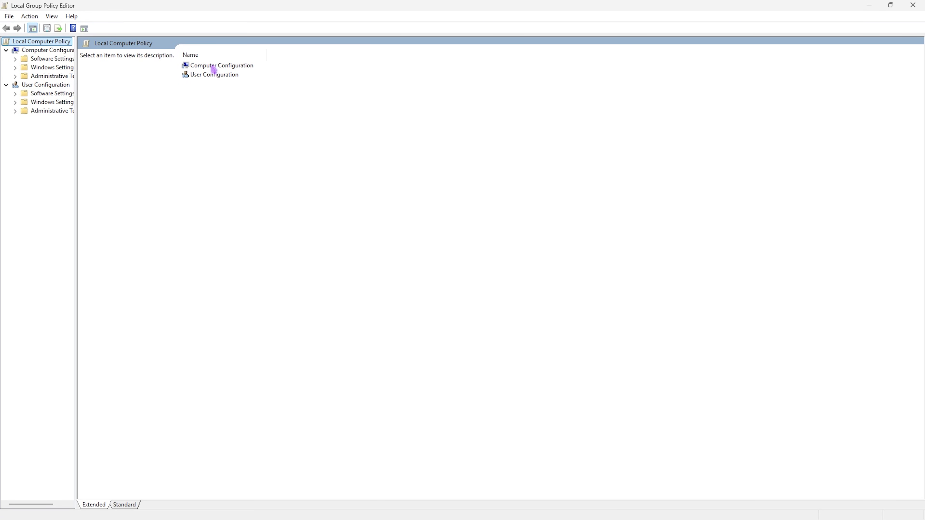
double_click(214, 67)
double_click(225, 84)
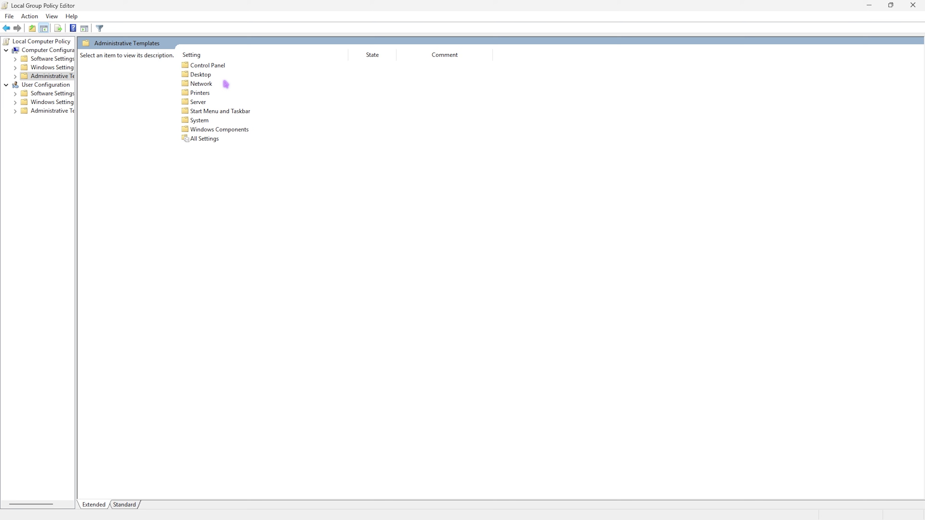
double_click(228, 131)
double_click(217, 103)
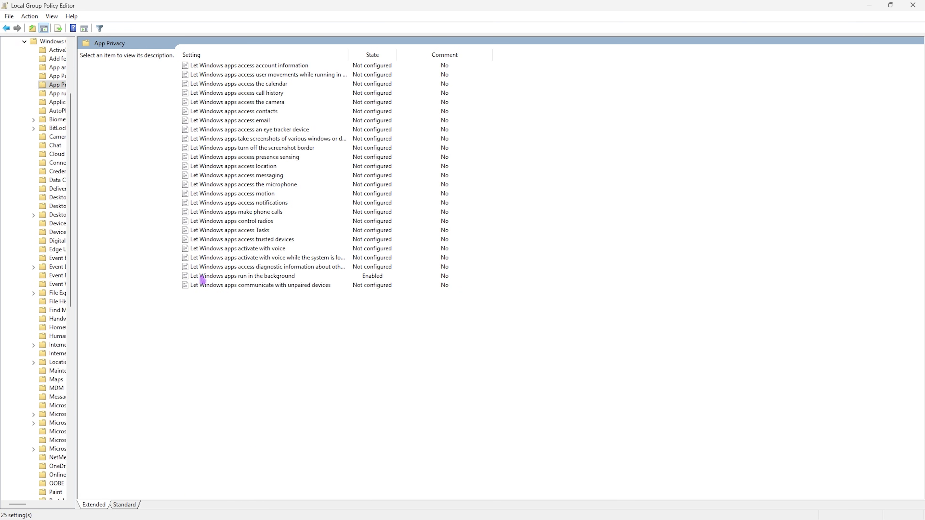
Enable 'Let Windows apps run in the background' with Force Deny as the default for all apps
double_click(203, 277)
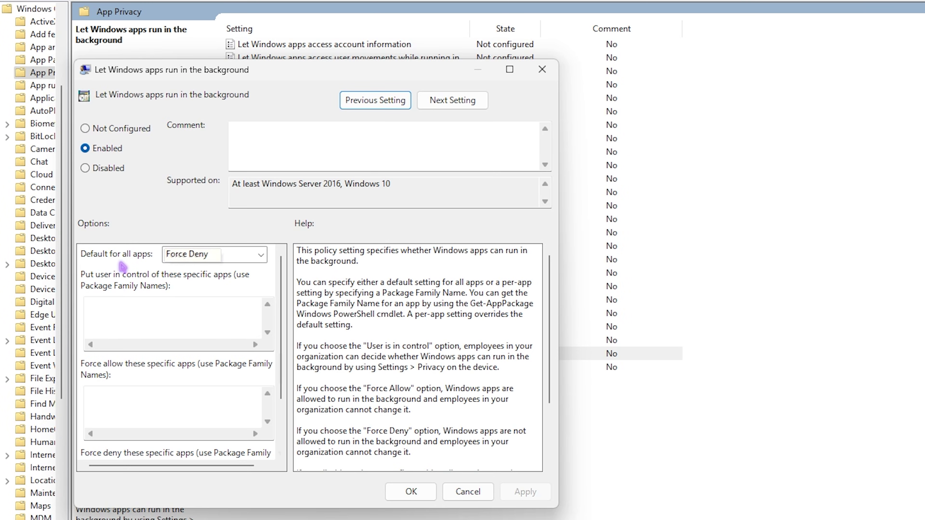
click(235, 255)
click(215, 297)
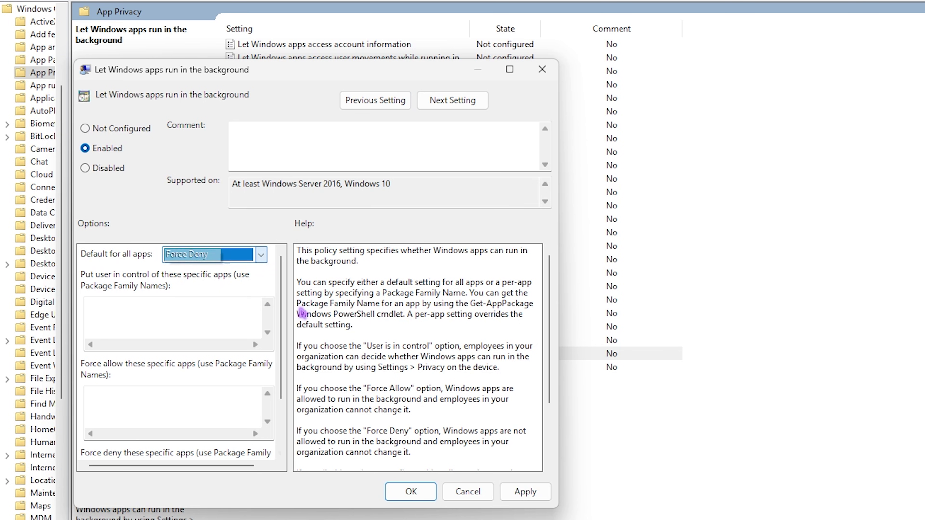
click(401, 490)
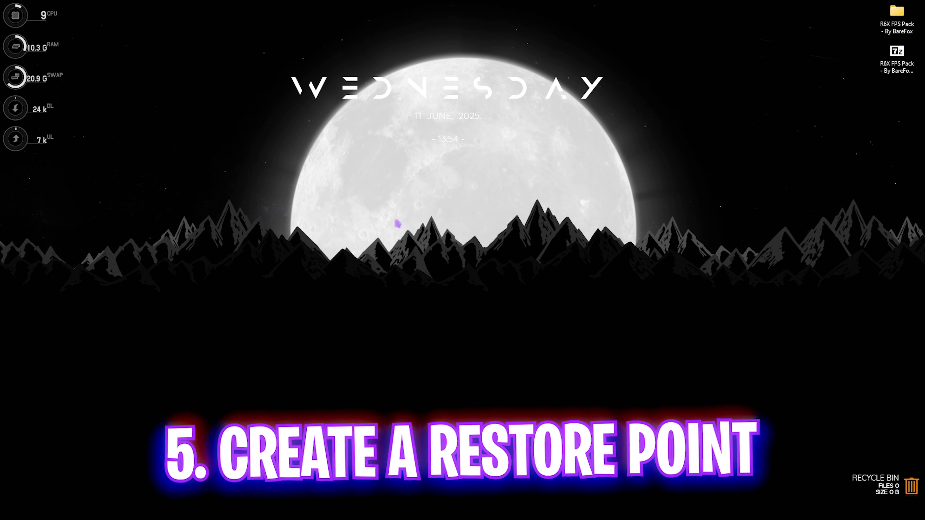
Create a restore point on Local Disk (C:) described 'Rainbow Six Seige X' and close the confirmation
key(super)
text(create a restore point)
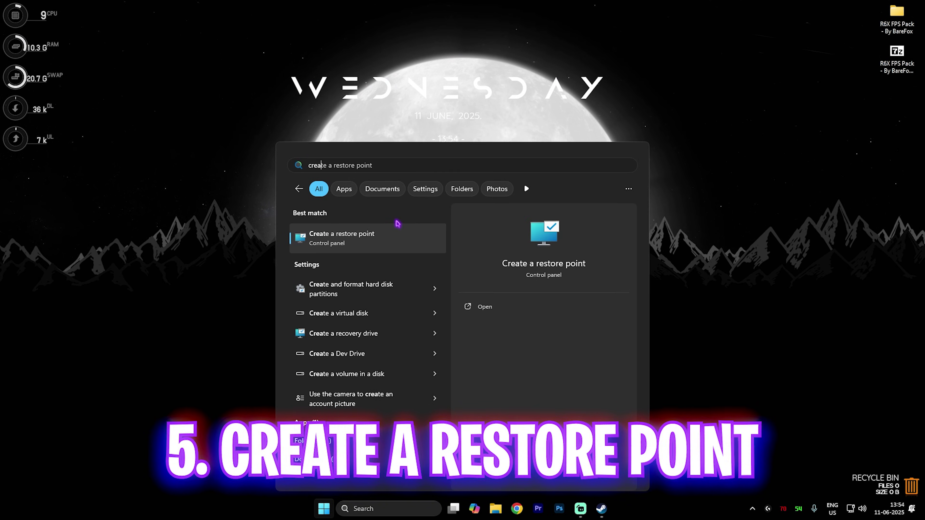
key(Return)
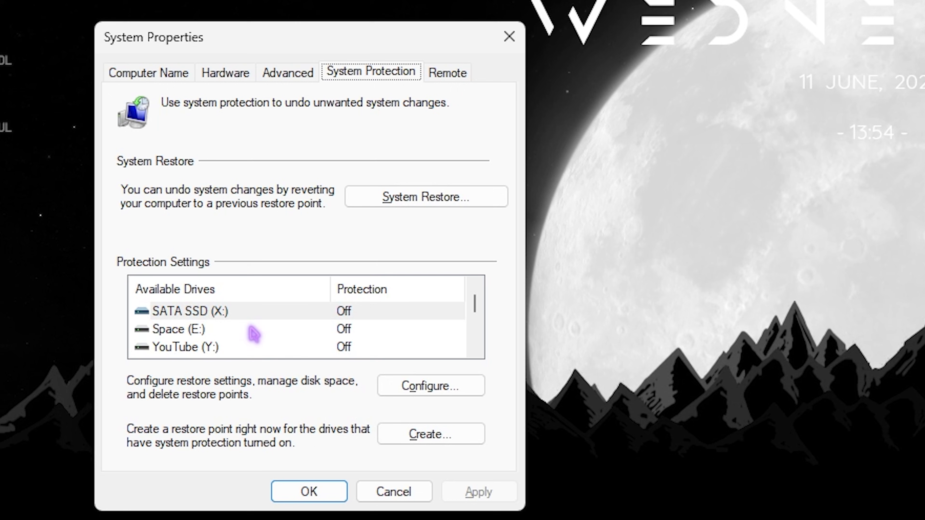
scroll(165, 231, down, 1)
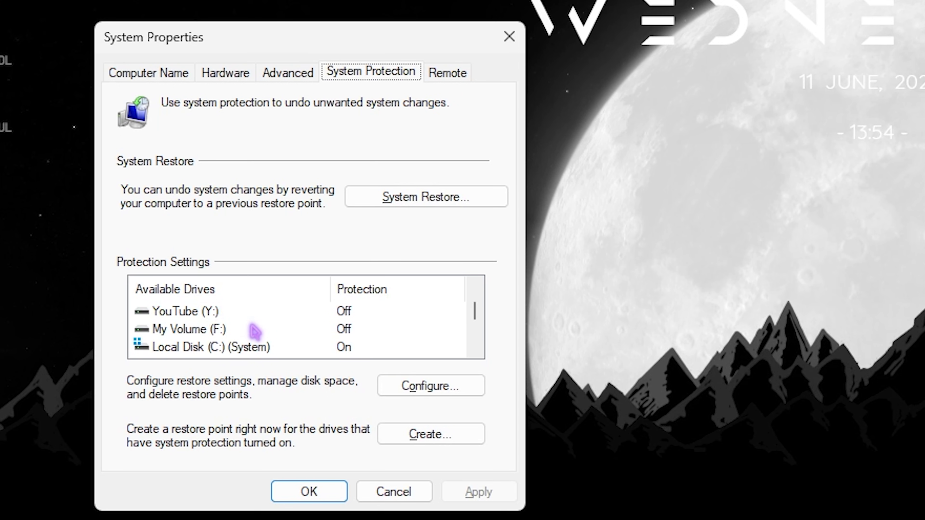
click(164, 348)
click(431, 435)
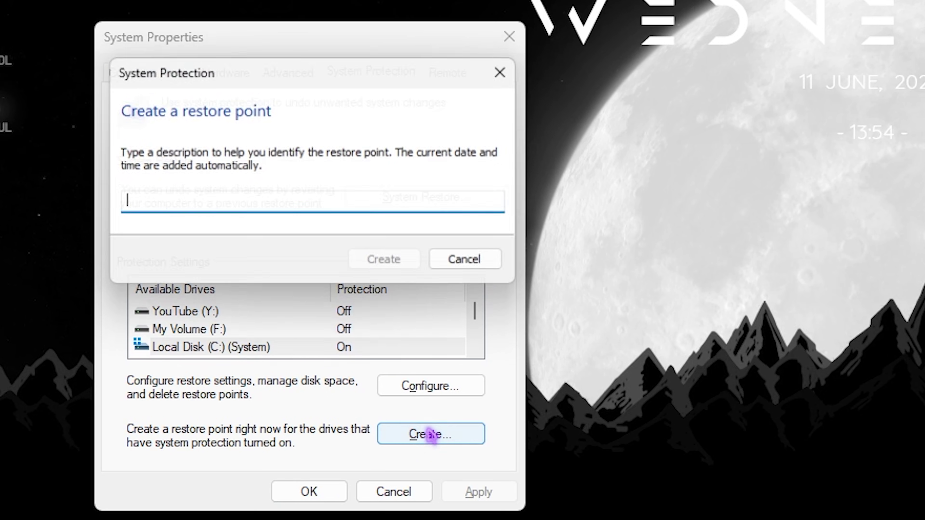
text(Rainbow )
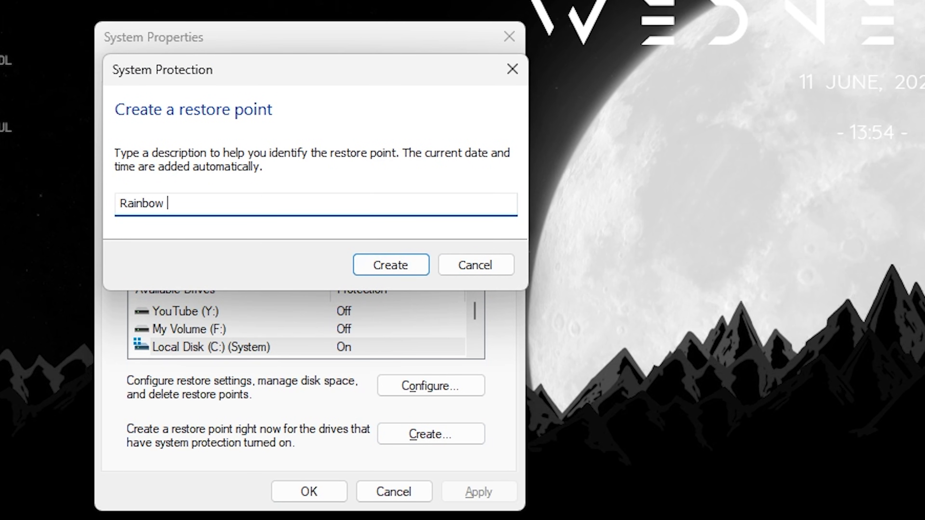
text(Six Seige )
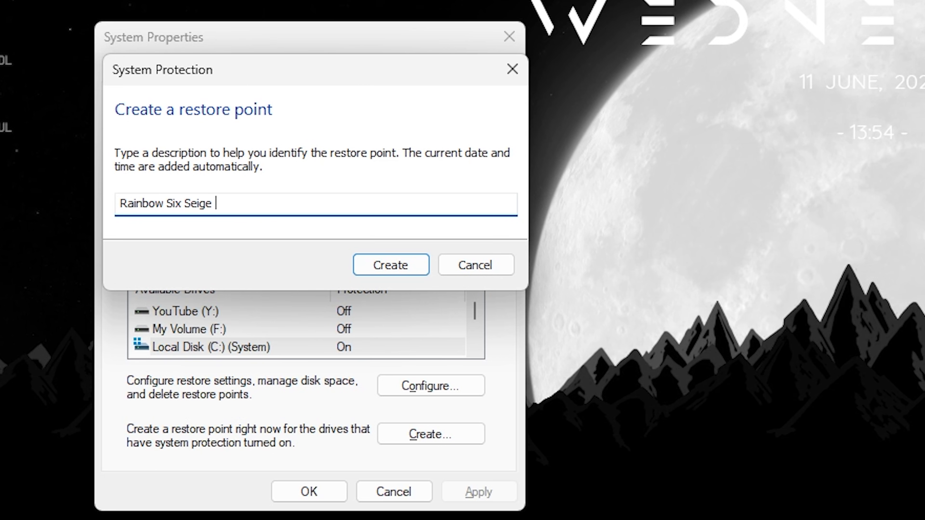
text(X)
key(Return)
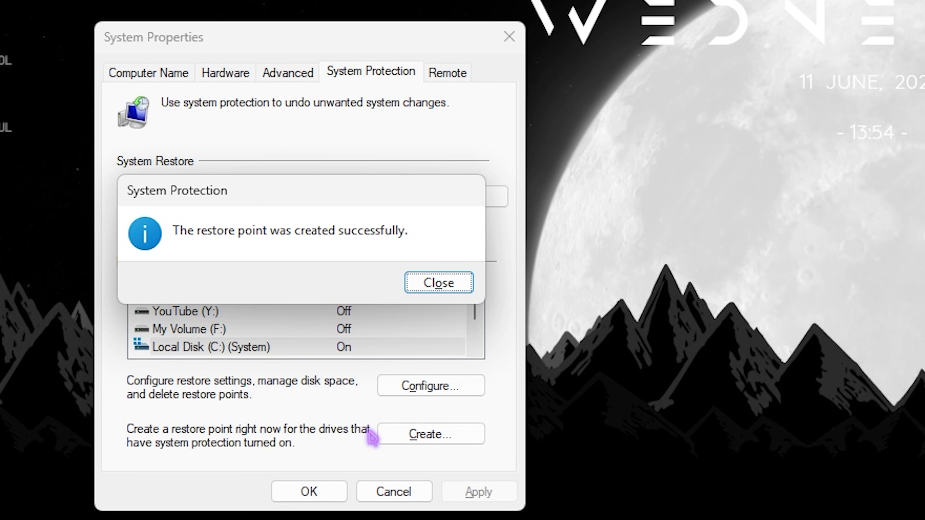
click(426, 286)
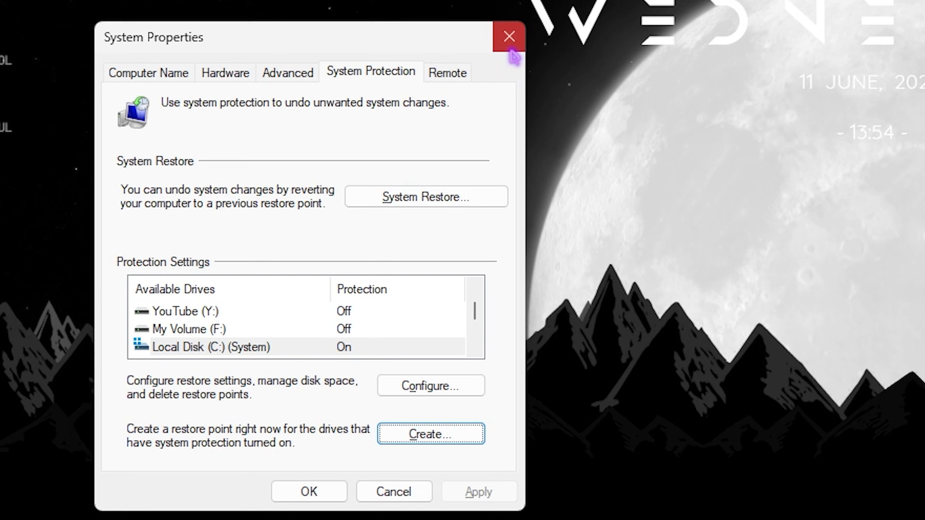
Close System Properties and browse the AMD and INTEL folders inside 1- CPU Priority
click(511, 51)
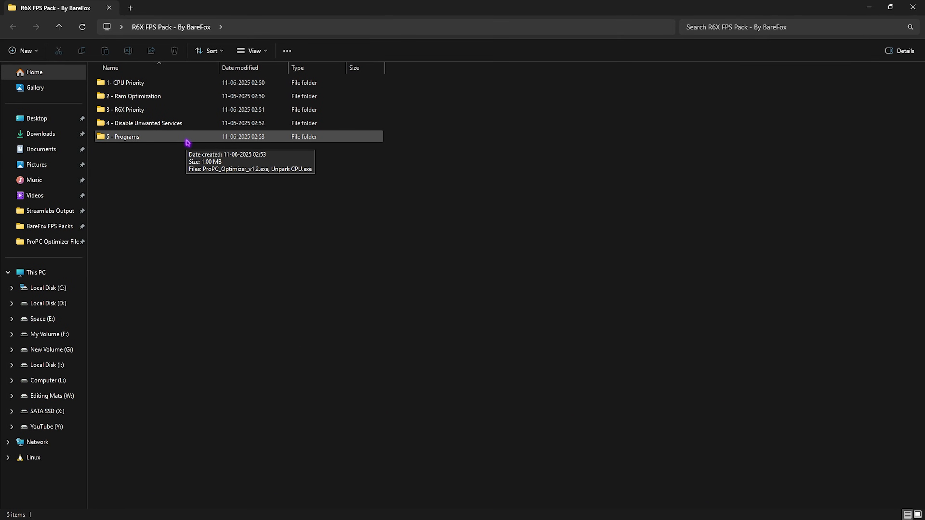
double_click(126, 84)
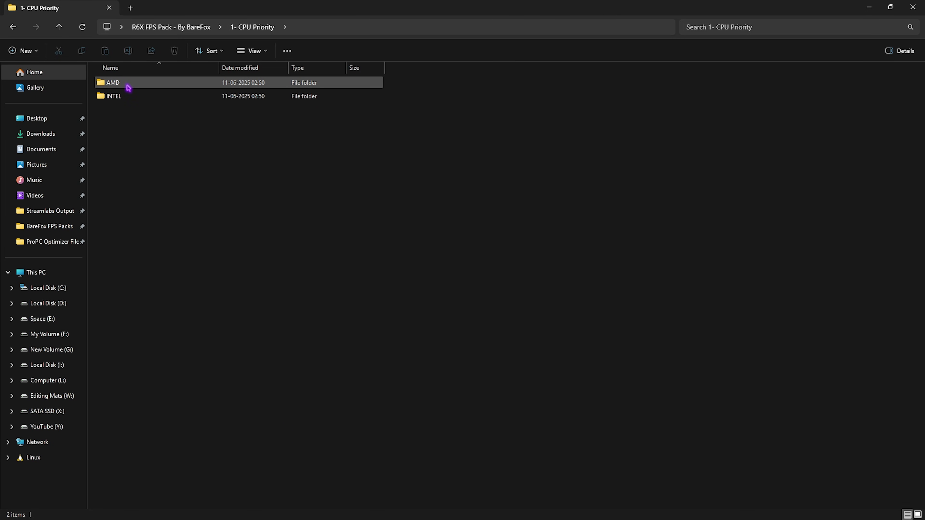
double_click(128, 87)
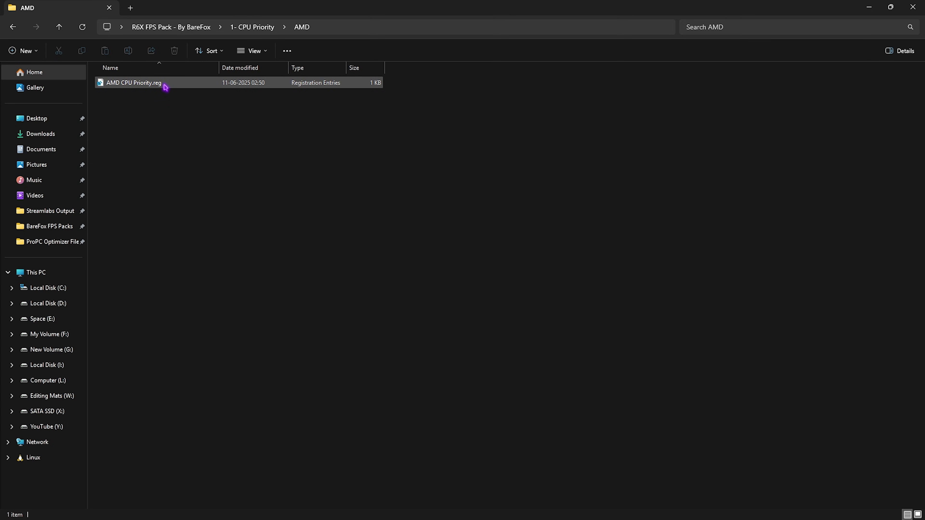
click(248, 27)
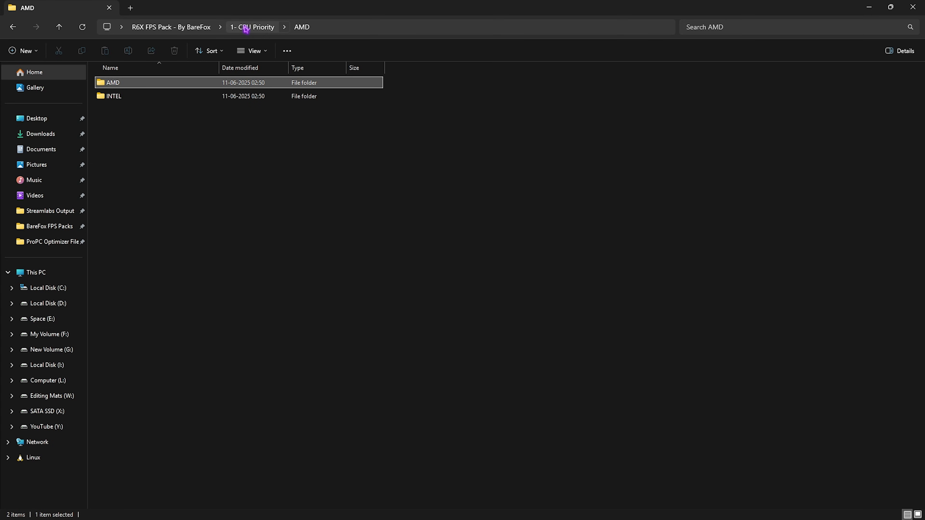
double_click(114, 96)
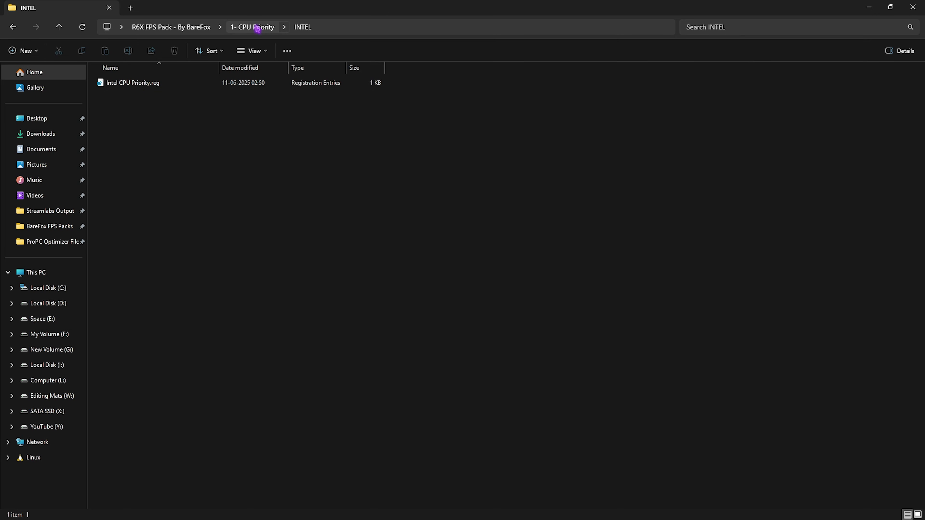
click(191, 26)
Check 32GB Ram.reg and Reset to Default.reg in 2 - Ram Optimization, then view 3 - R6X Priority
double_click(147, 95)
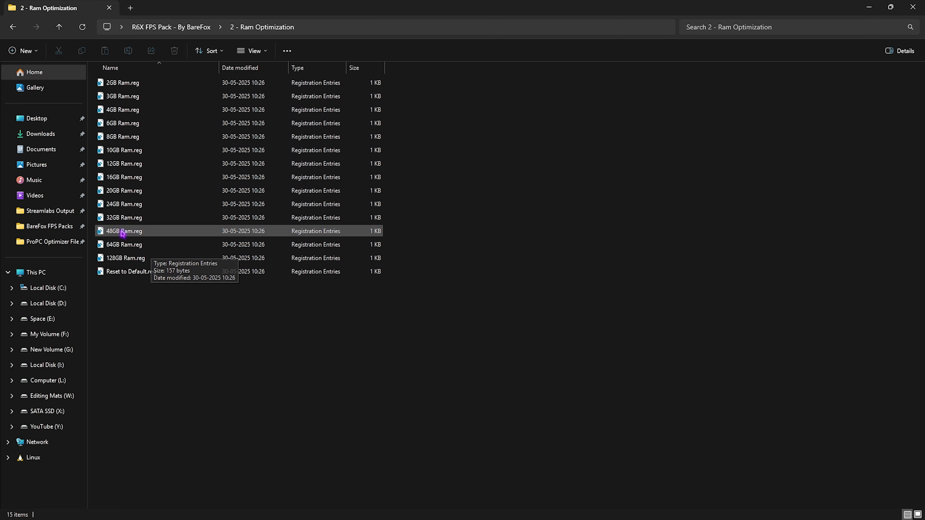
click(128, 220)
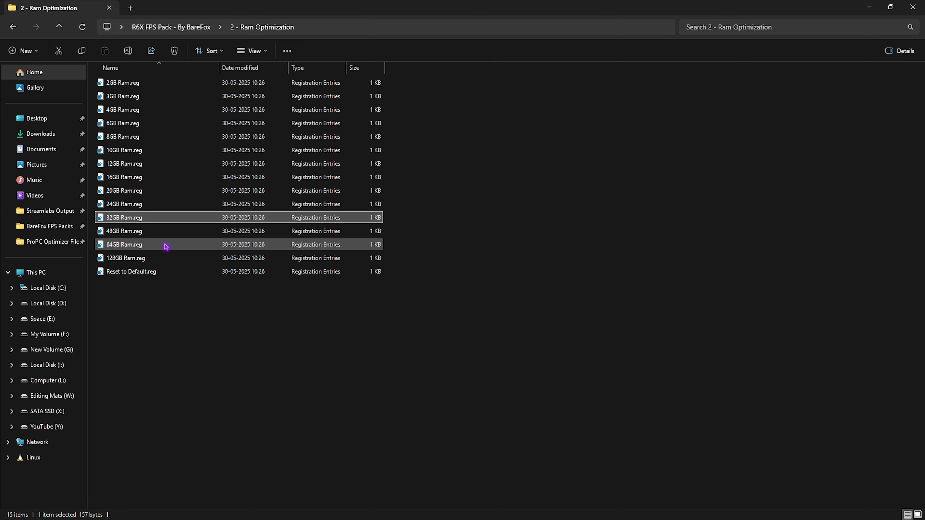
click(119, 275)
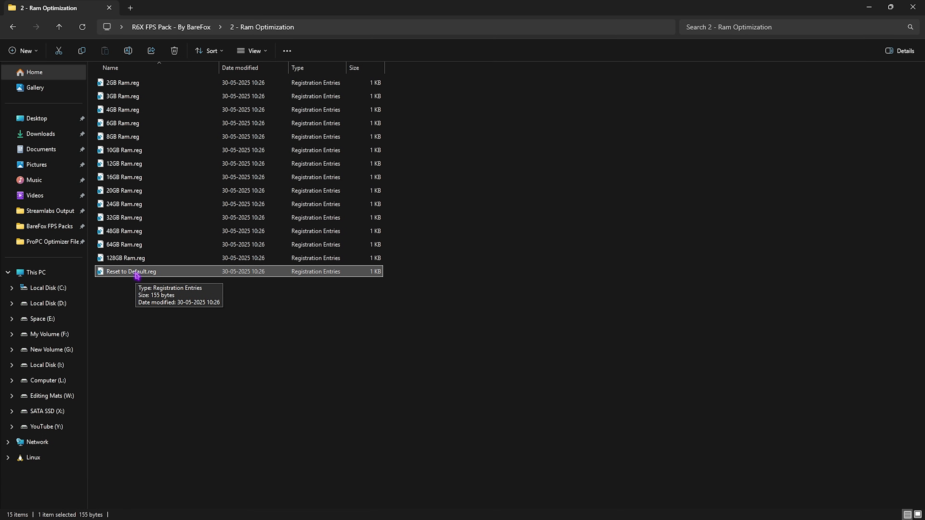
key(alt+Left)
double_click(138, 110)
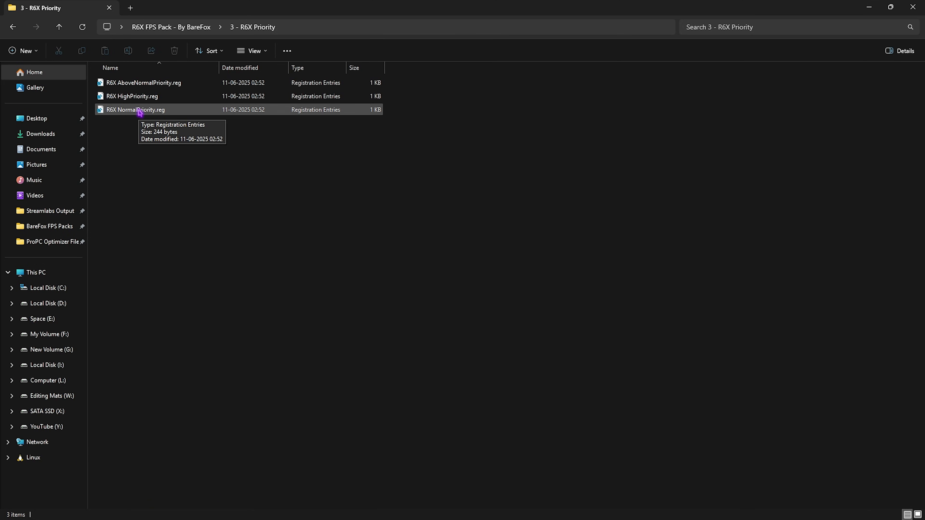
click(169, 28)
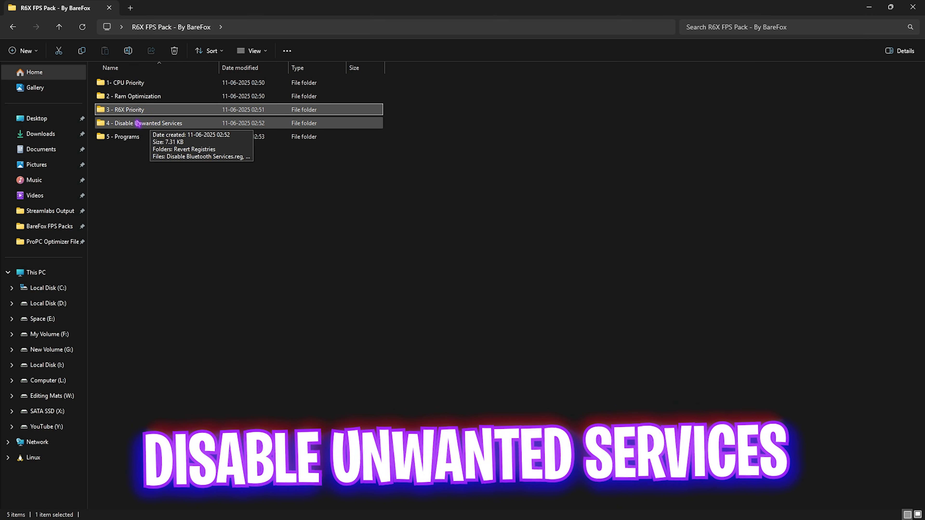
double_click(160, 124)
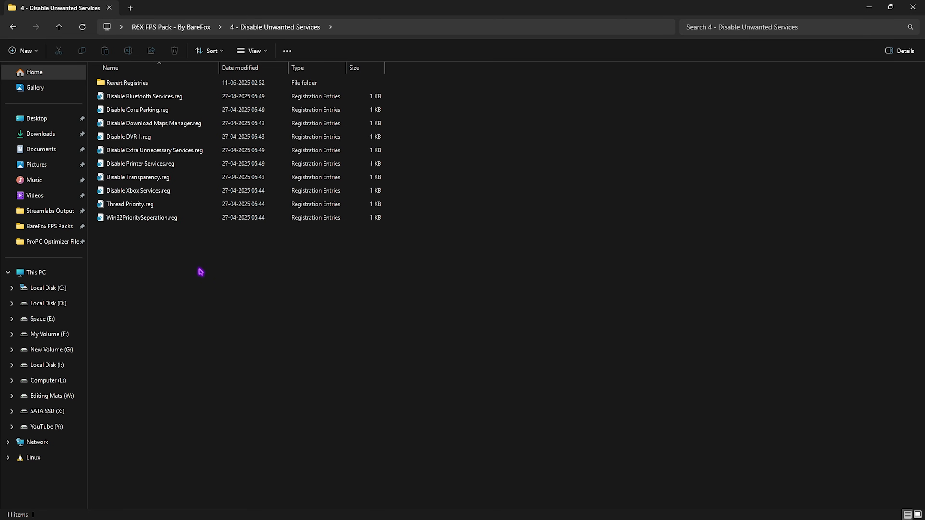
click(158, 96)
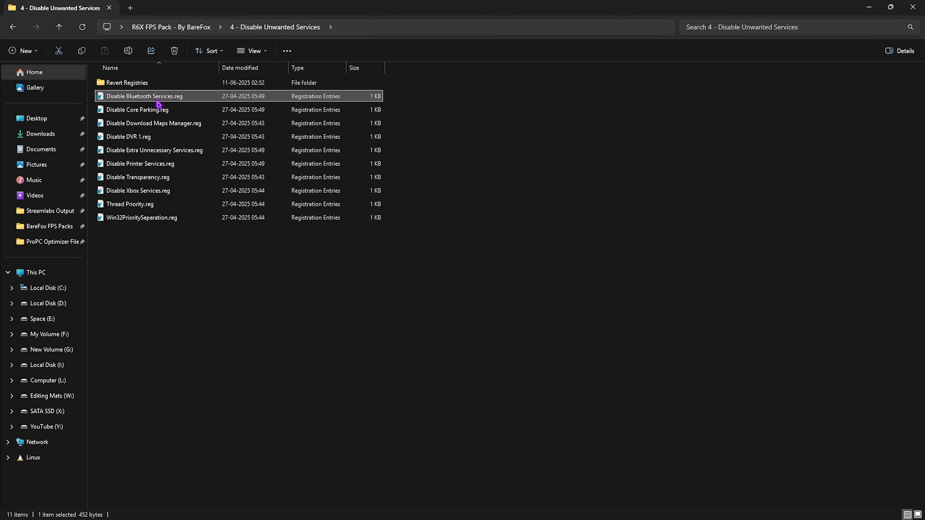
click(150, 165)
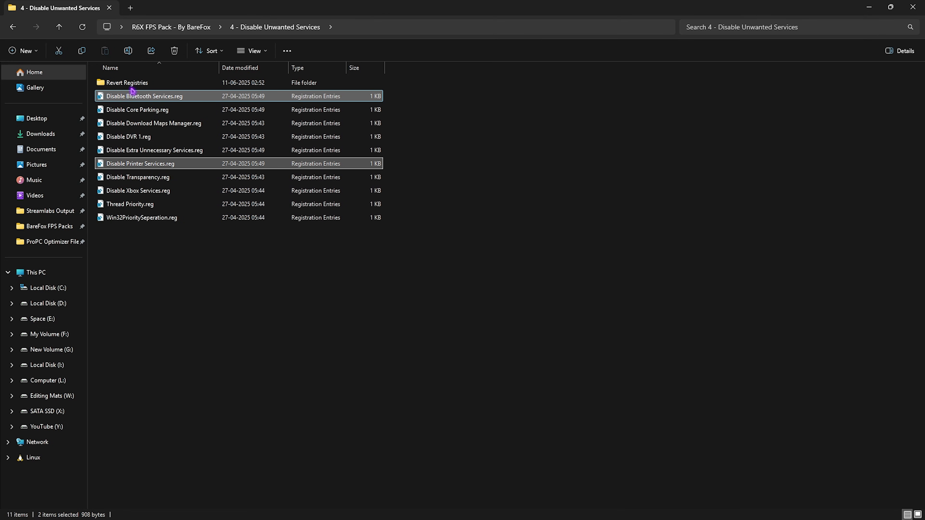
double_click(136, 83)
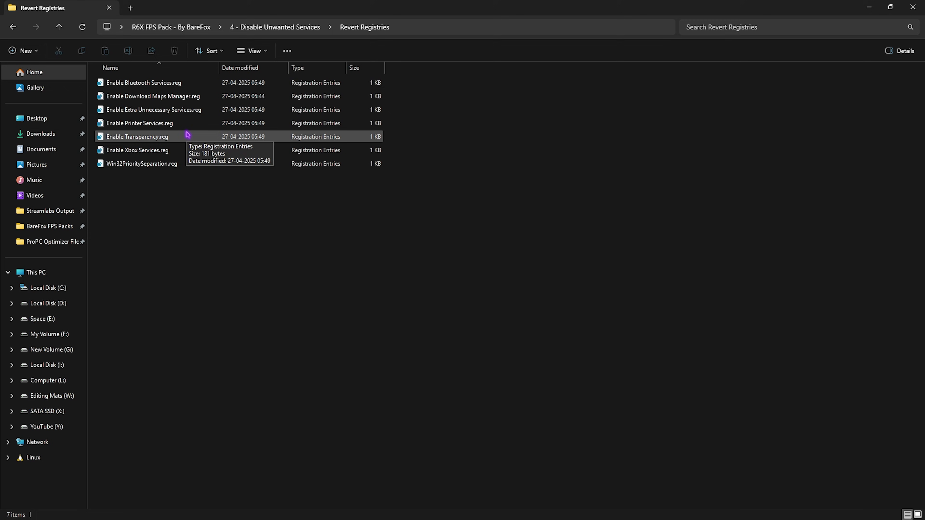
click(182, 27)
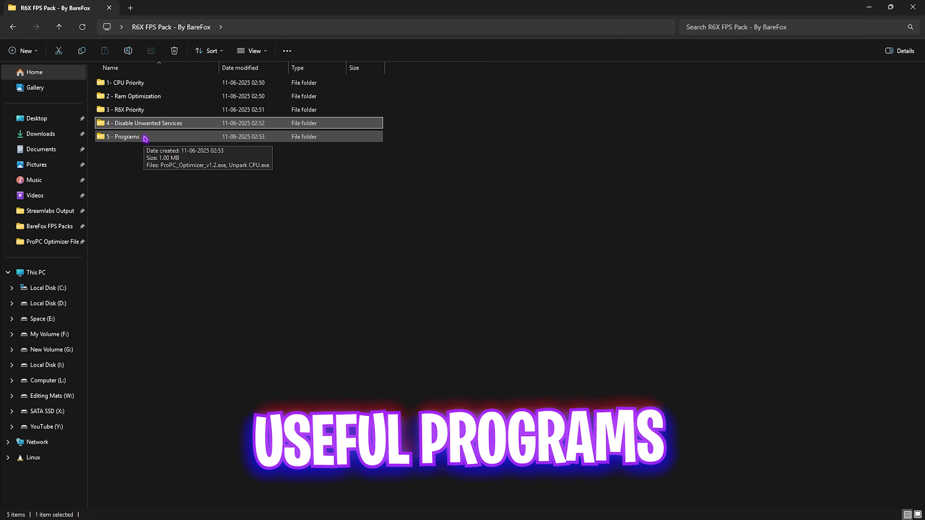
Run ProPC_Optimizer_v1.2.exe from 5 - Programs as administrator
double_click(143, 138)
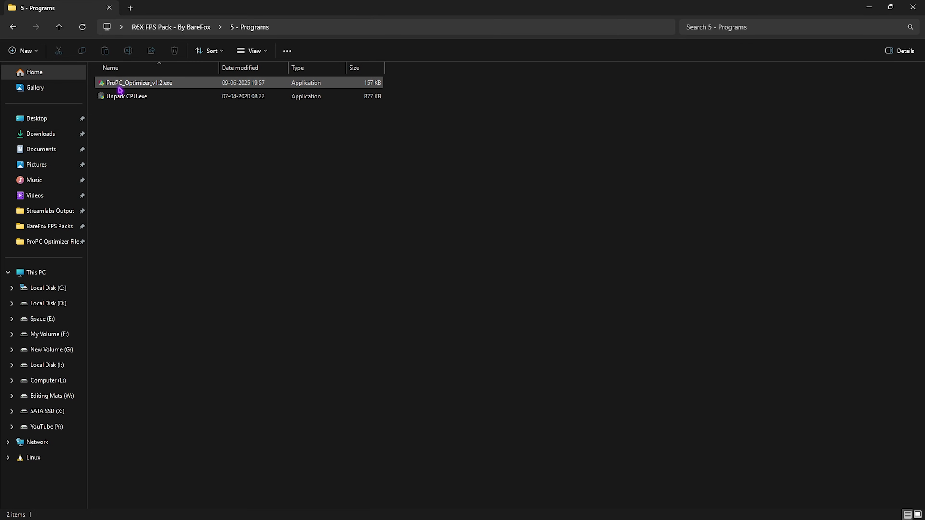
right_click(176, 85)
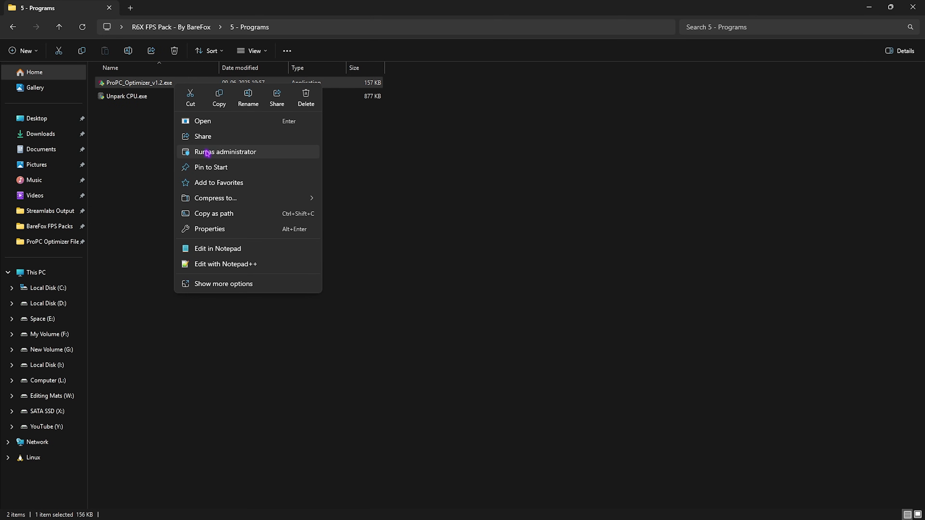
click(207, 152)
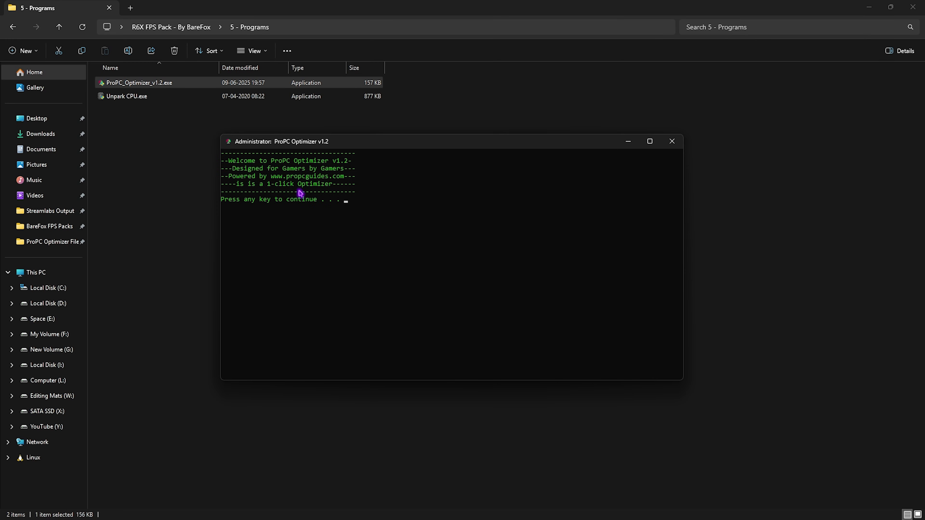
Continue through the optimizer's prompts so it creates a restore point and applies its tweaks
key(Return)
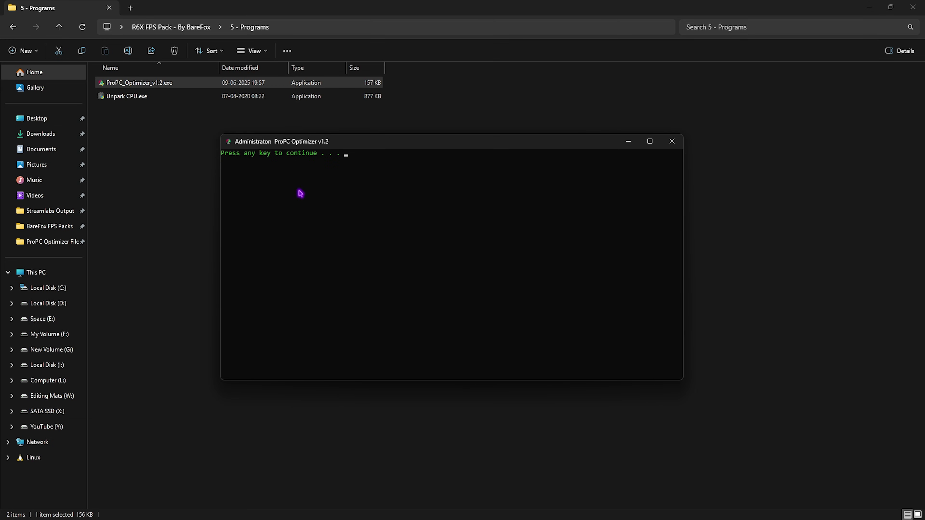
key(Return)
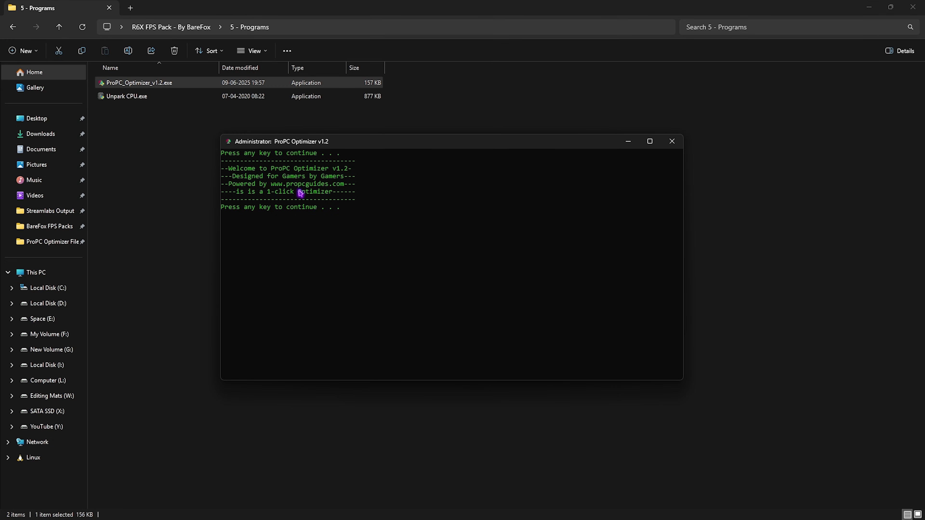
key(Return)
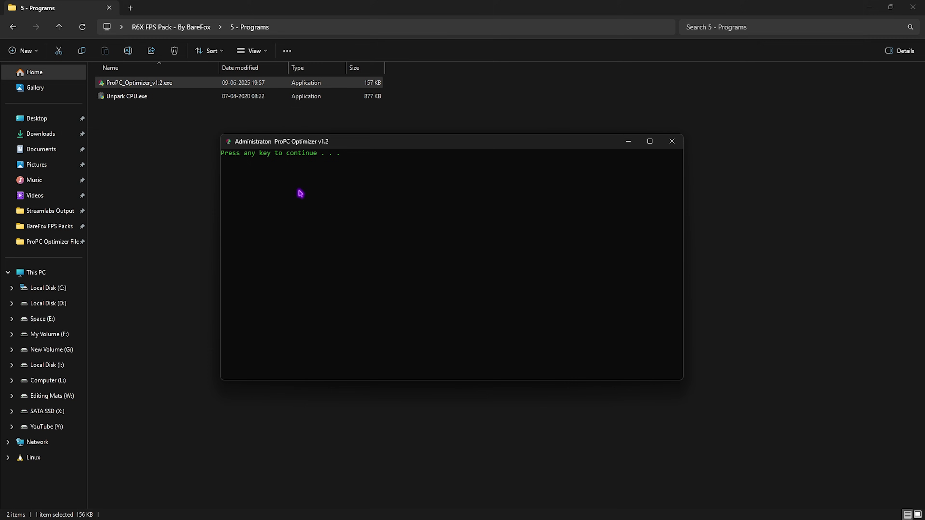
key(Return)
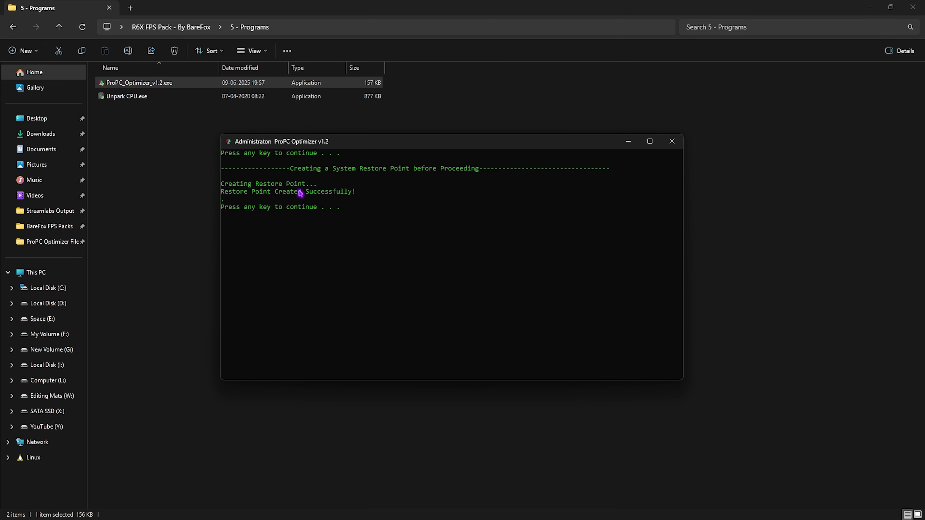
key(Return)
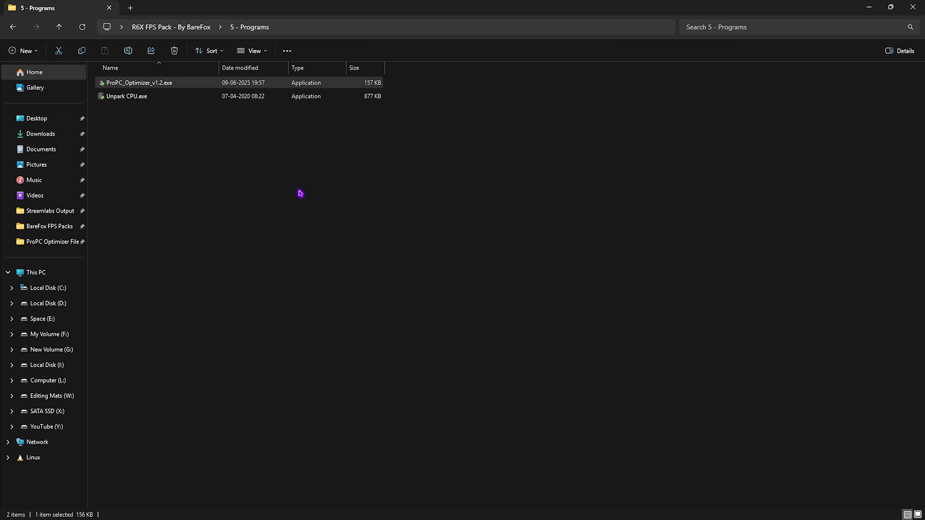
Run Unpark CPU.exe as administrator, set the core parking index to 100% and apply
click(130, 101)
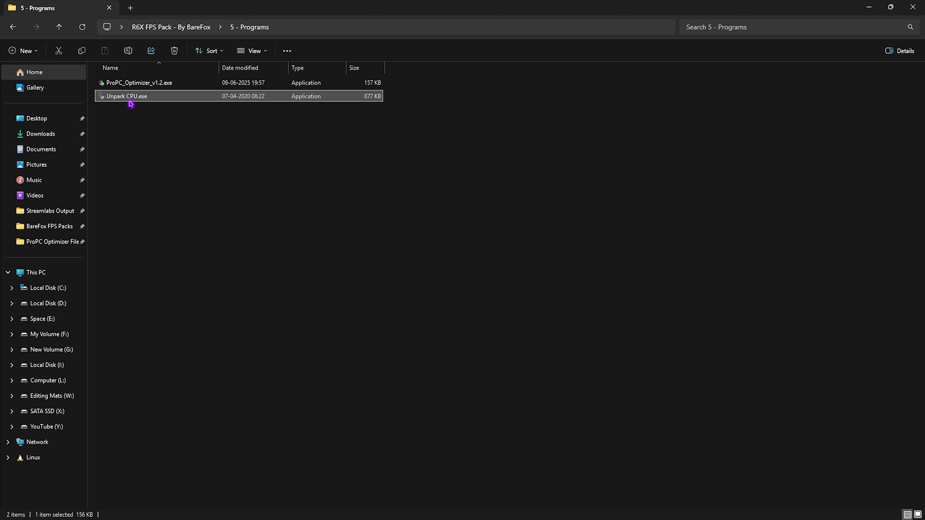
right_click(177, 106)
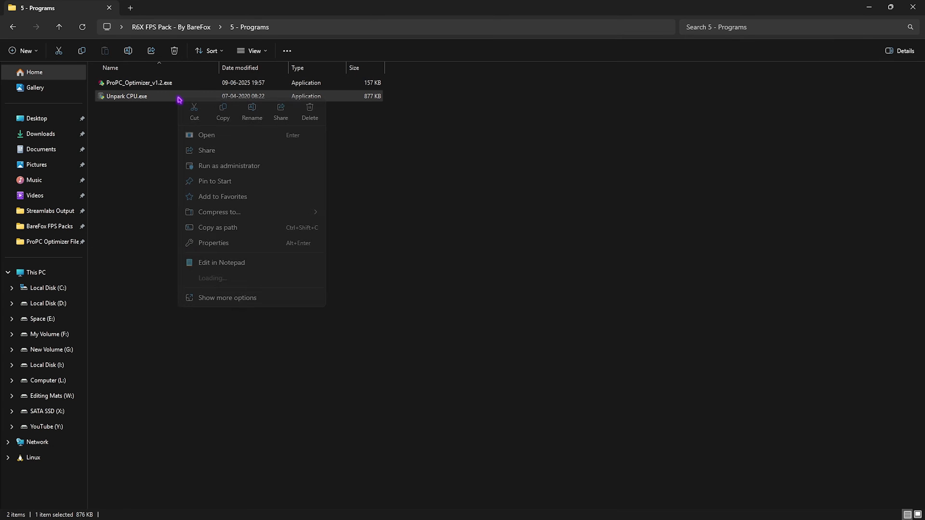
click(236, 166)
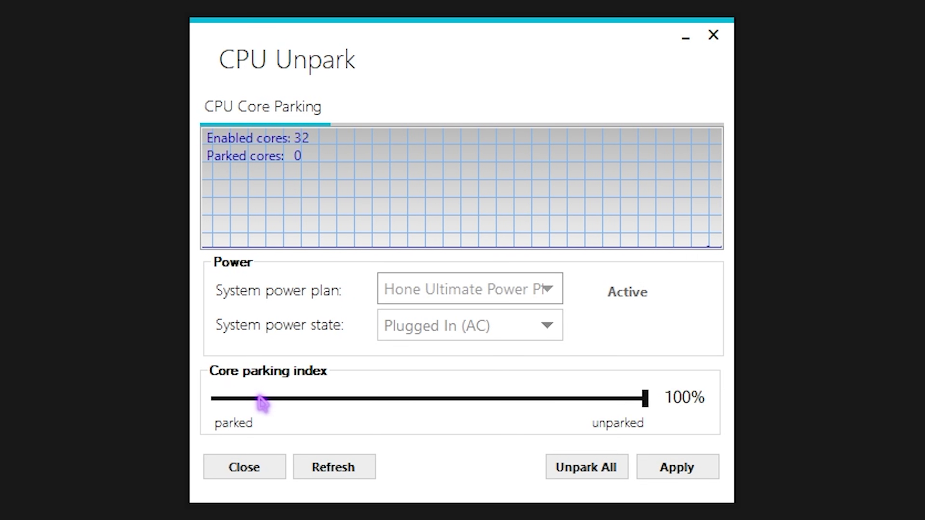
drag(261, 403, 663, 413)
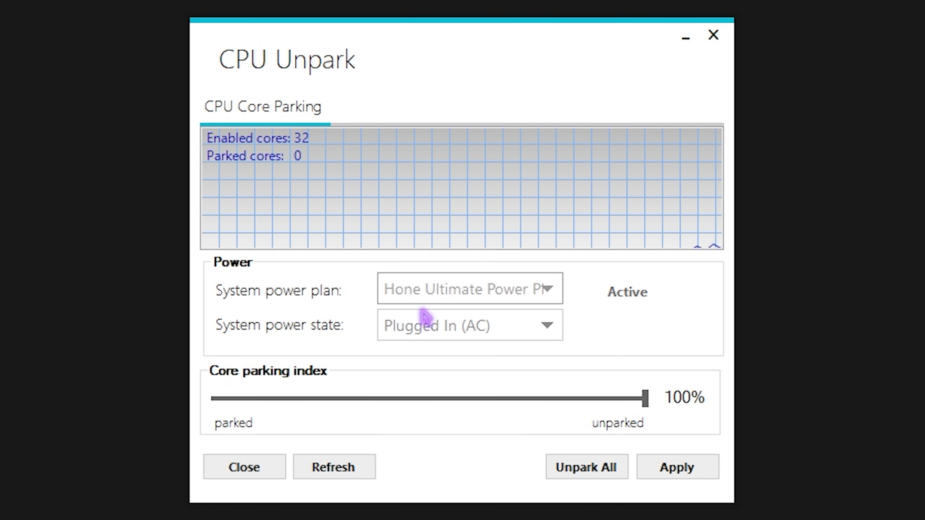
click(676, 471)
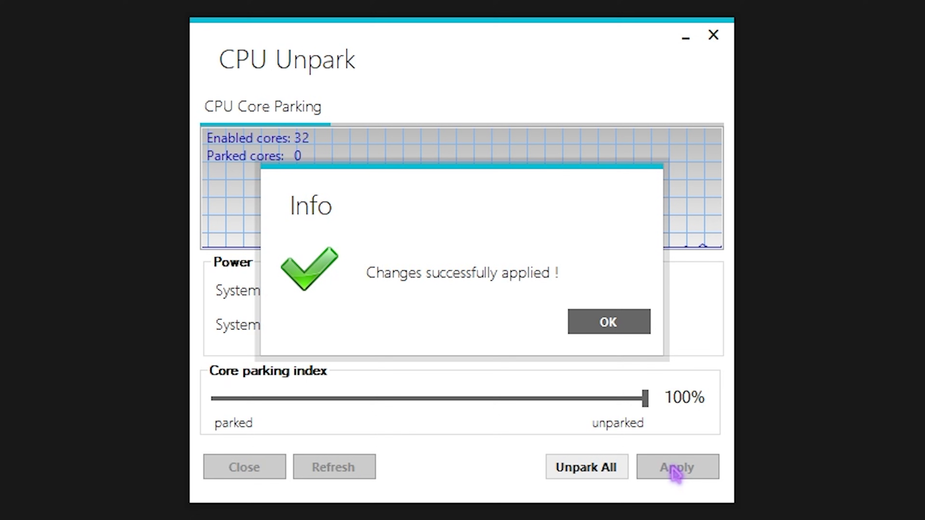
click(629, 329)
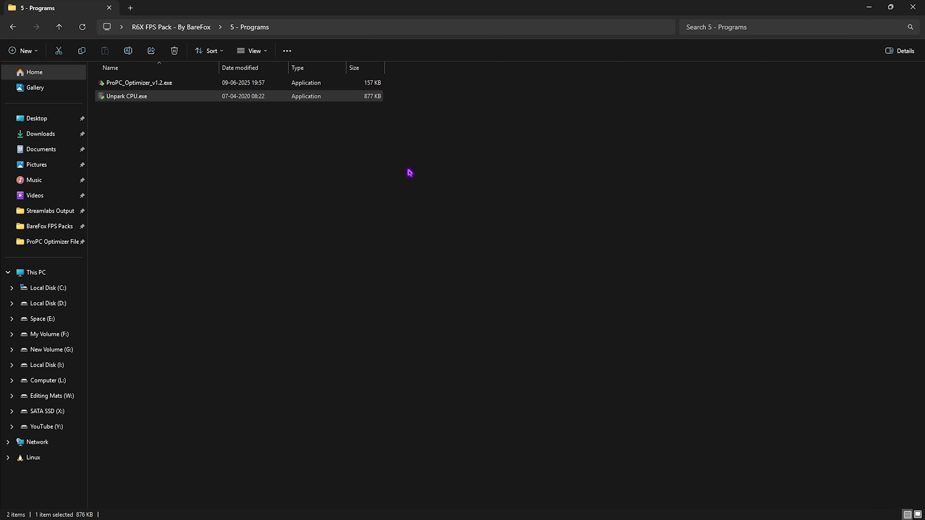
Close File Explorer and review the game's Display options, with VSync and FPS Limit off
click(913, 6)
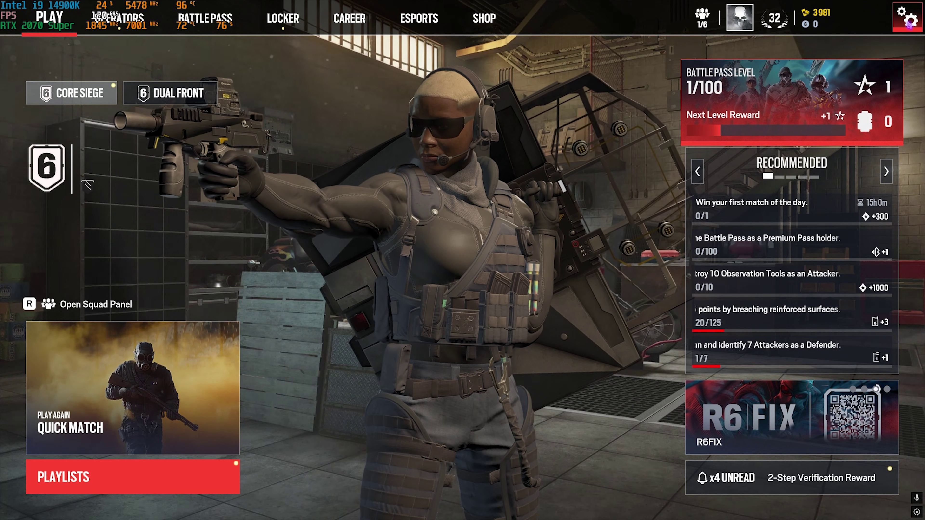
click(908, 20)
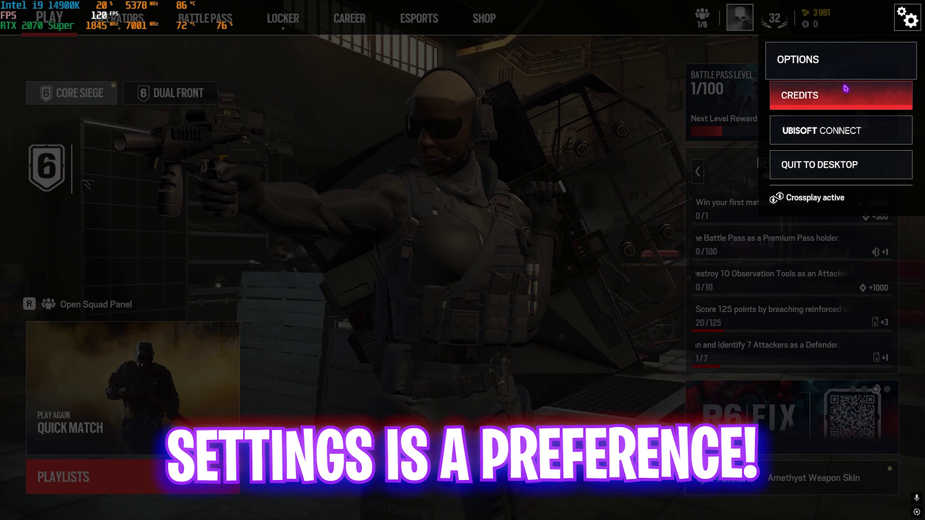
click(790, 60)
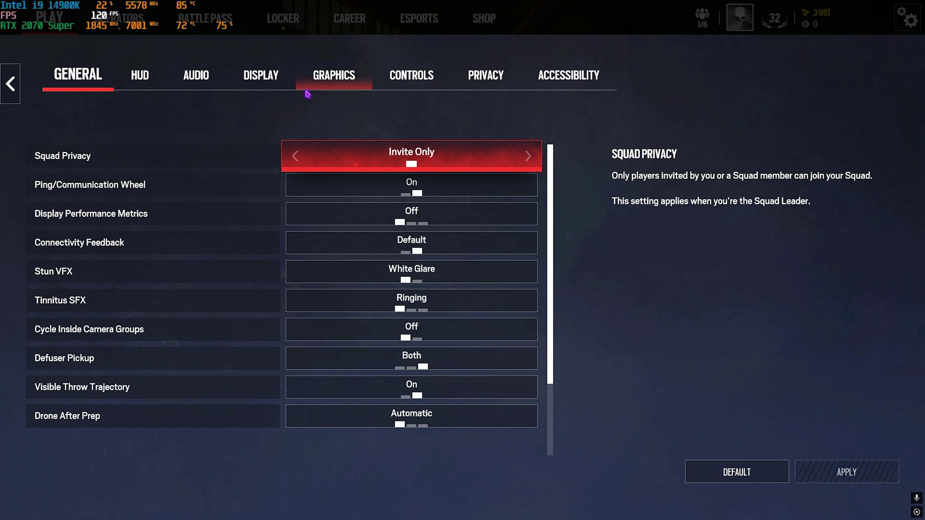
click(274, 79)
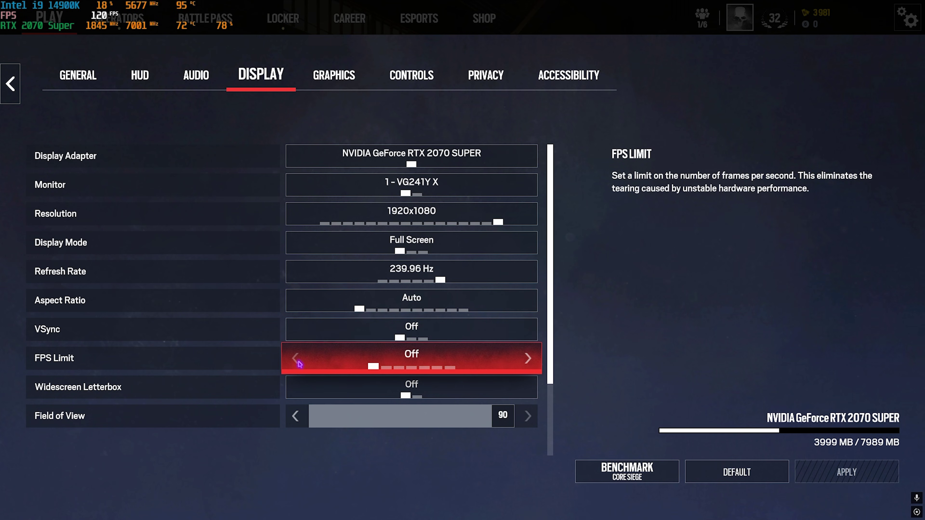
scroll(350, 331, down, 3)
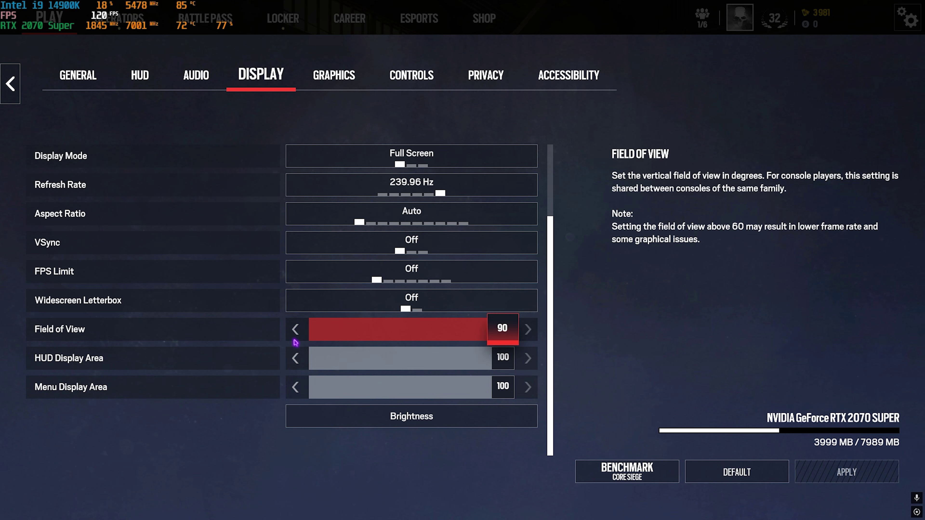
scroll(256, 331, up, 3)
In Graphics, set NVIDIA Reflex to On + Boost, Texture Quality High, Texture VRAM Limit Normal
click(324, 78)
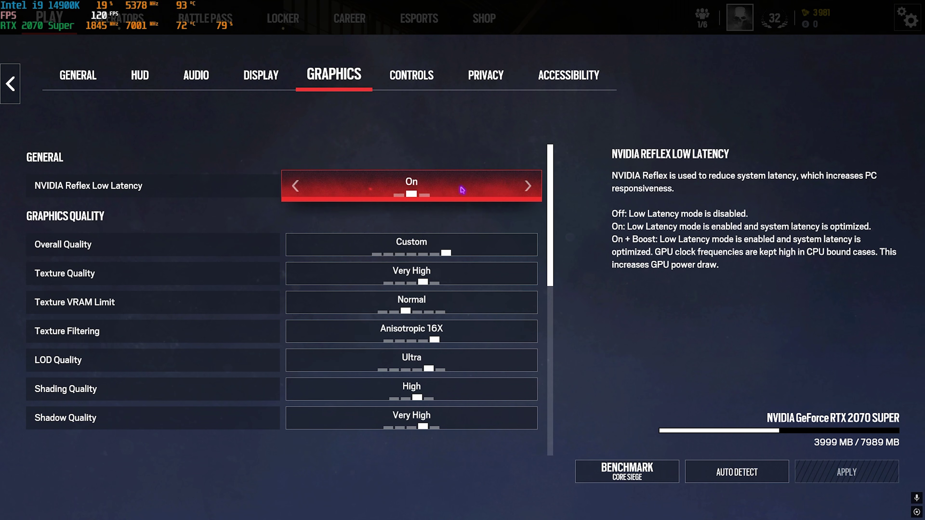
click(528, 187)
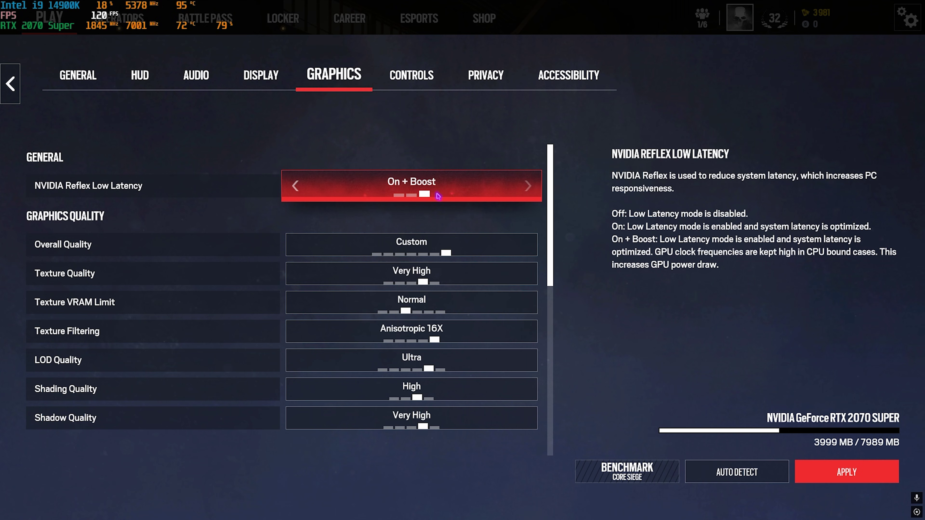
scroll(211, 192, down, 1)
click(295, 243)
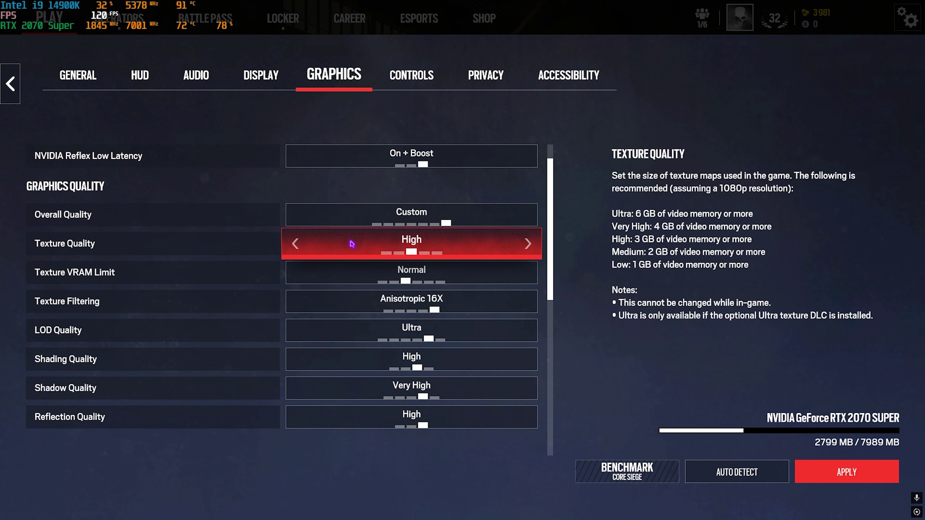
click(296, 272)
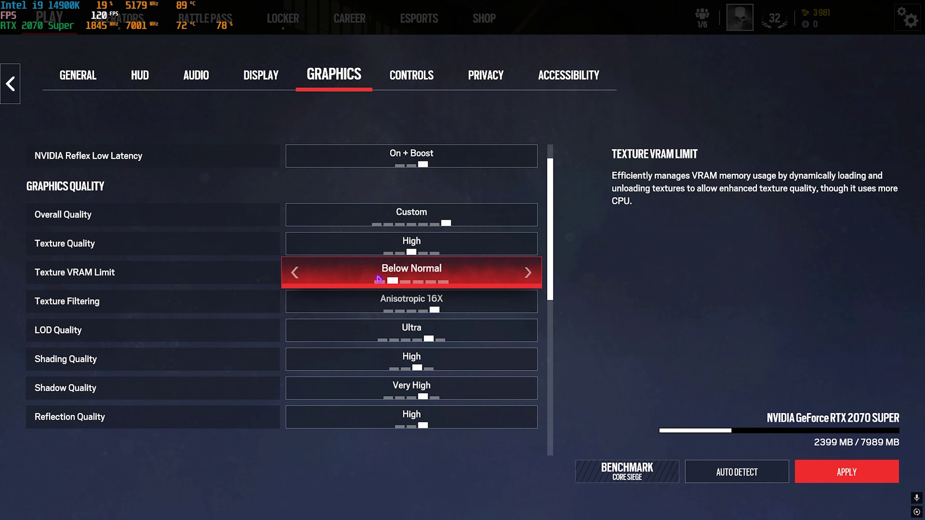
click(537, 278)
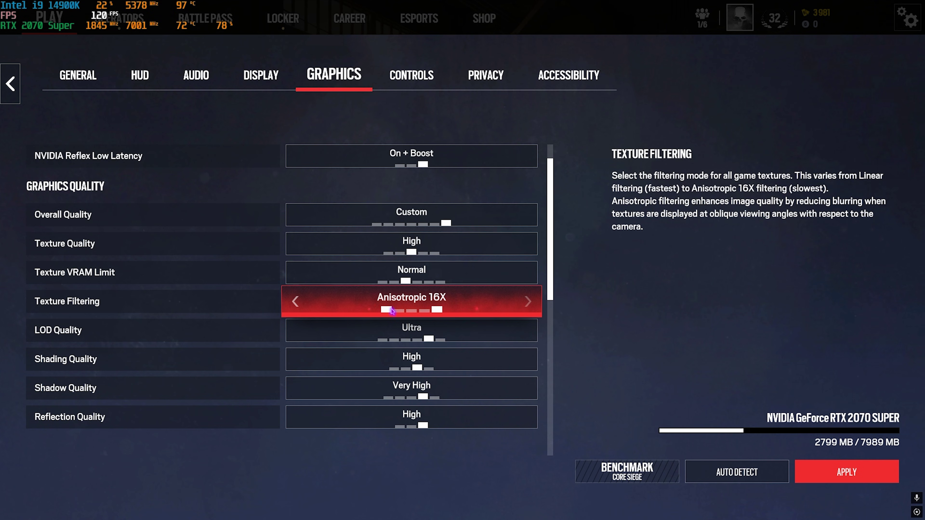
Lower LOD Quality to High, Shading Quality to Low and Shadow Quality to Low
click(295, 331)
click(295, 331)
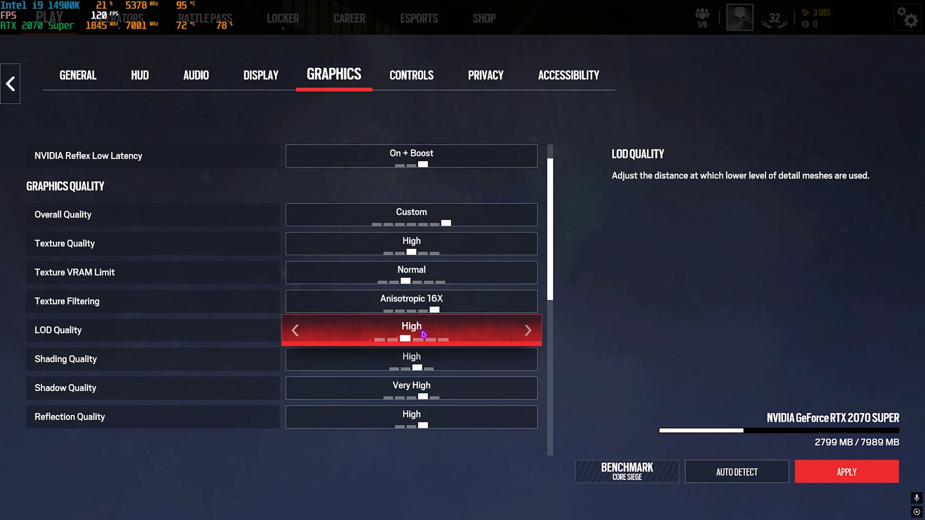
click(295, 361)
click(297, 360)
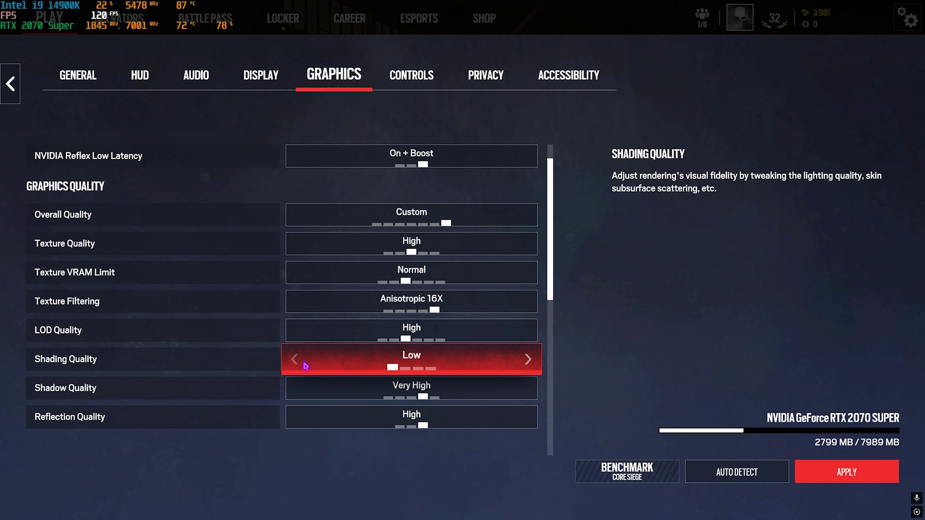
scroll(307, 366, down, 1)
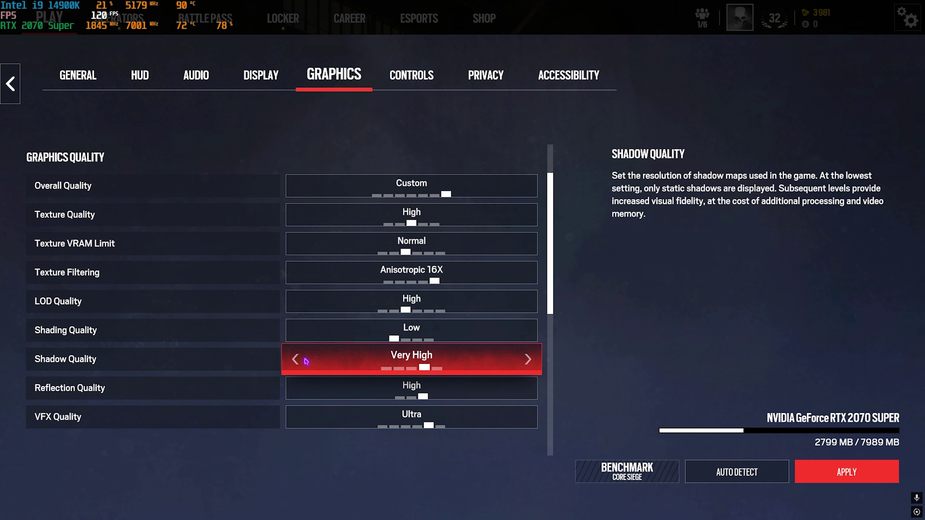
click(296, 360)
click(296, 359)
click(296, 360)
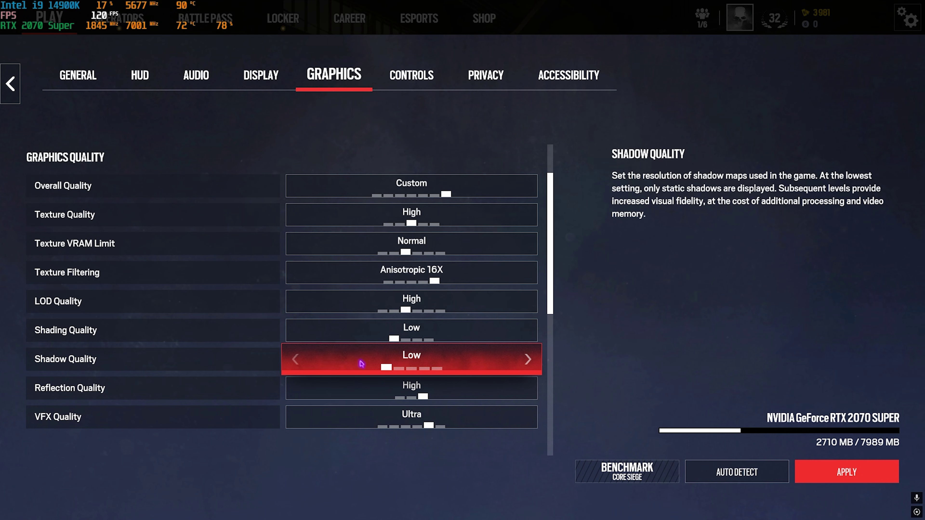
Set Reflection Quality to Medium, VFX Quality to High and turn Ambient Occlusion off
scroll(298, 360, down, 1)
click(296, 359)
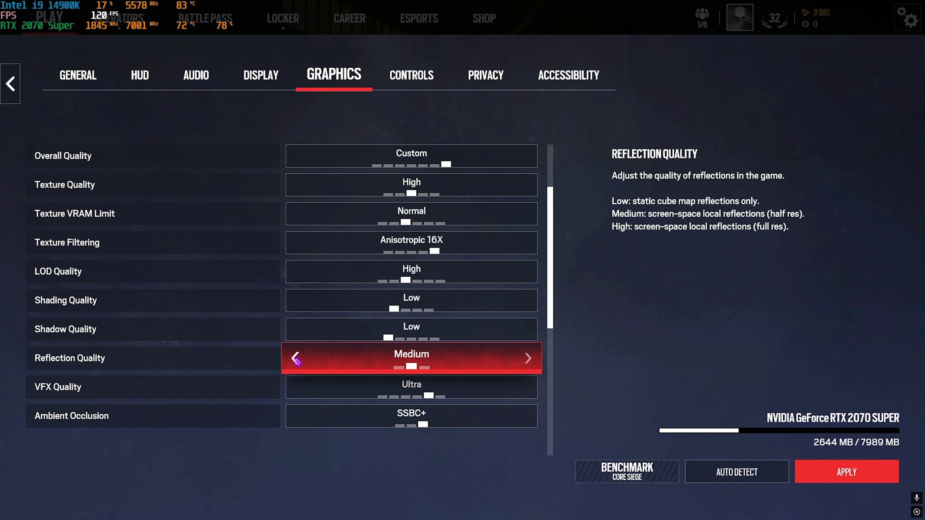
scroll(296, 360, down, 1)
click(297, 359)
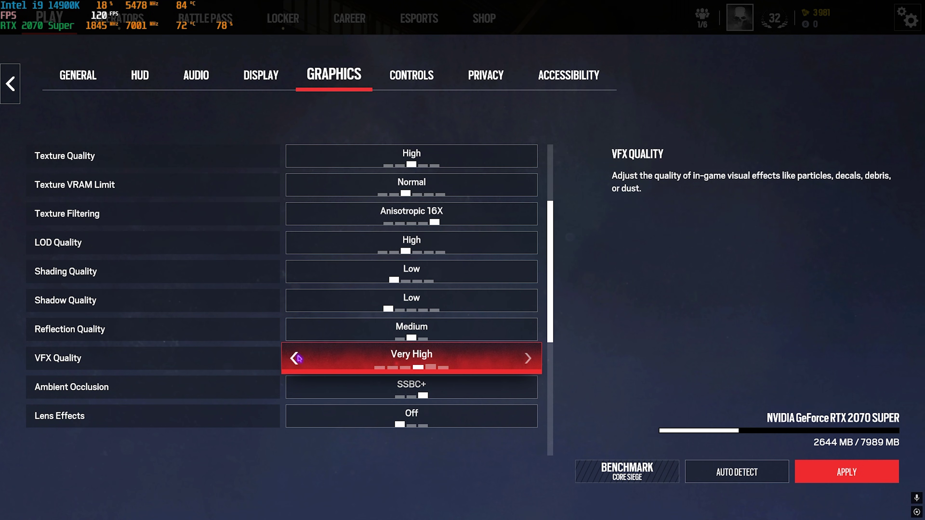
click(296, 359)
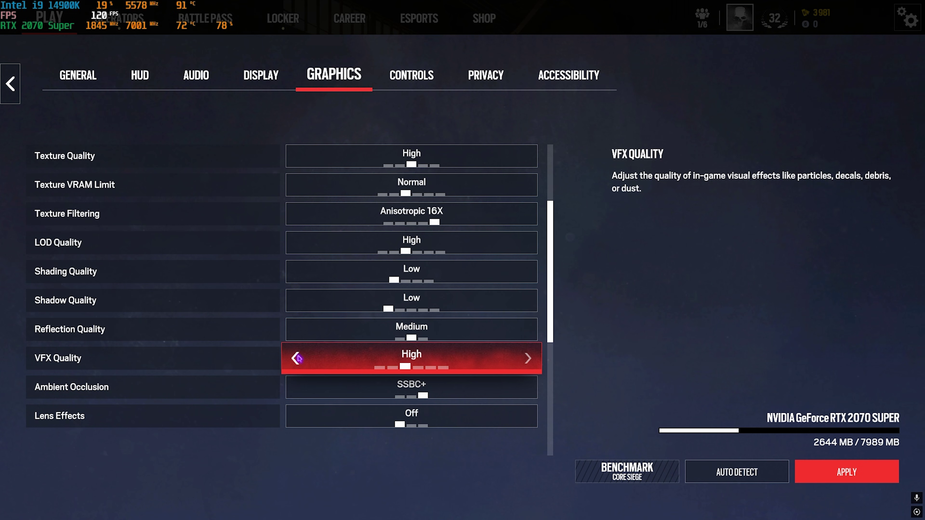
scroll(298, 359, down, 1)
click(297, 359)
click(297, 359)
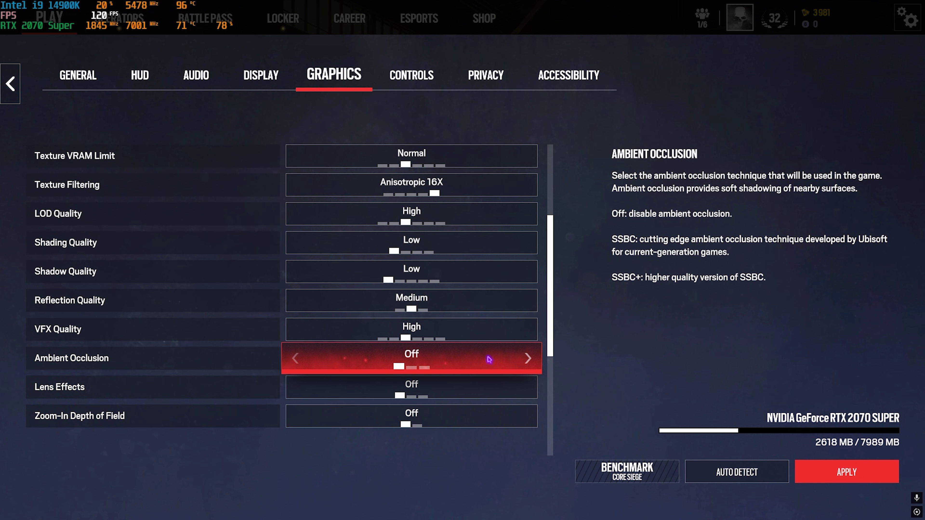
Turn on NVIDIA DLSS and settle on Quality mode
scroll(304, 360, down, 1)
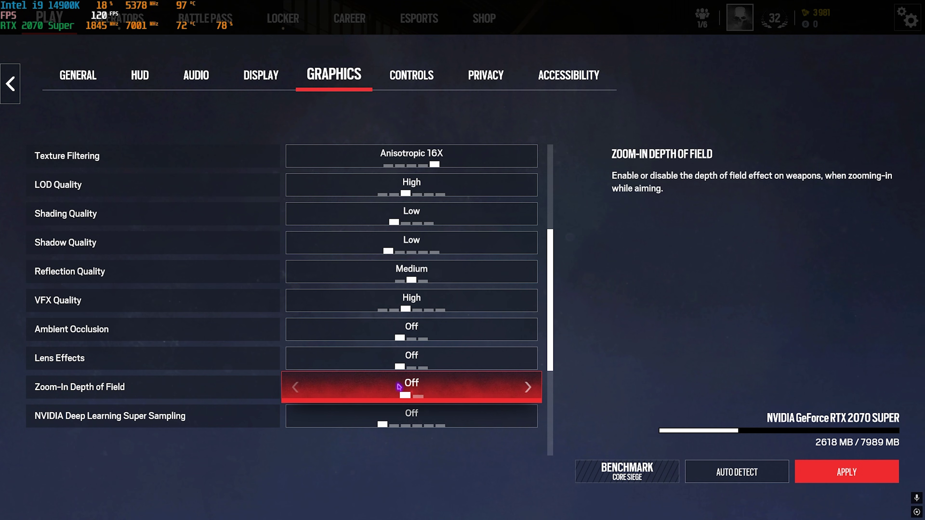
scroll(399, 386, down, 1)
click(527, 387)
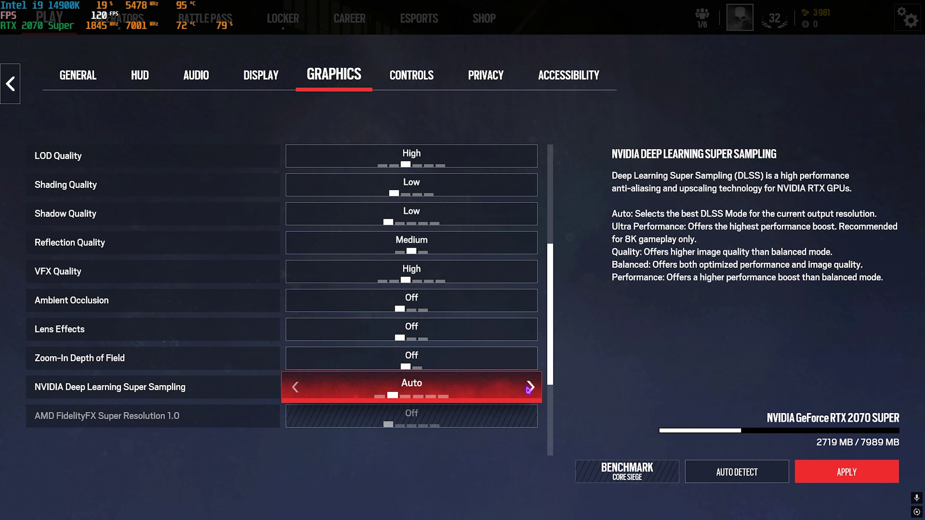
double_click(528, 387)
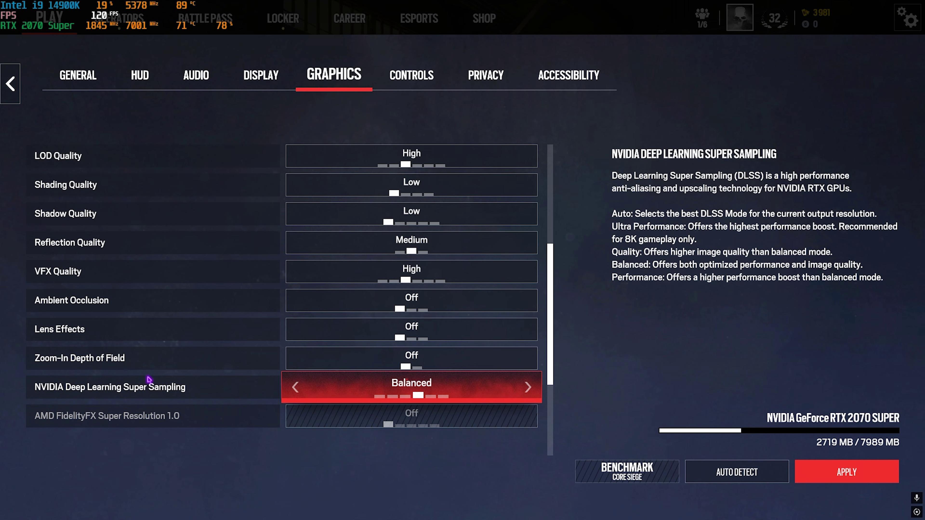
click(528, 387)
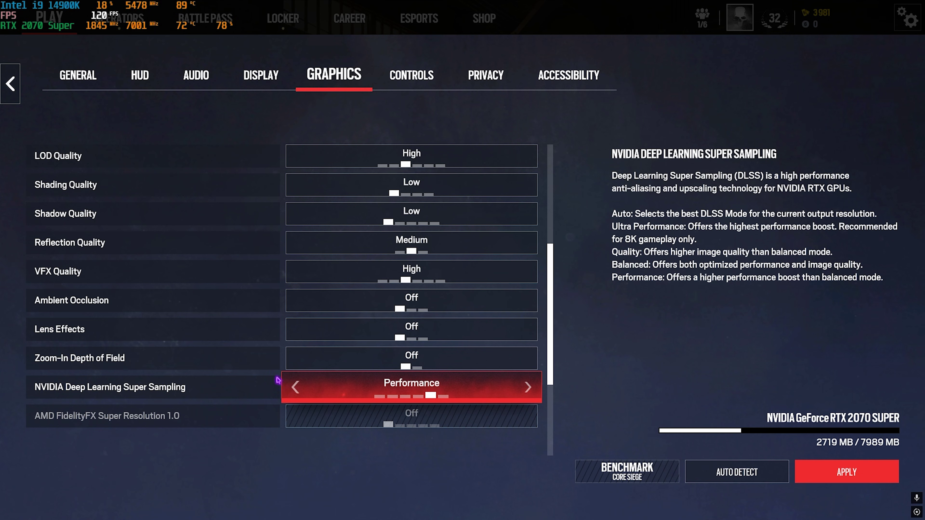
click(294, 388)
click(294, 388)
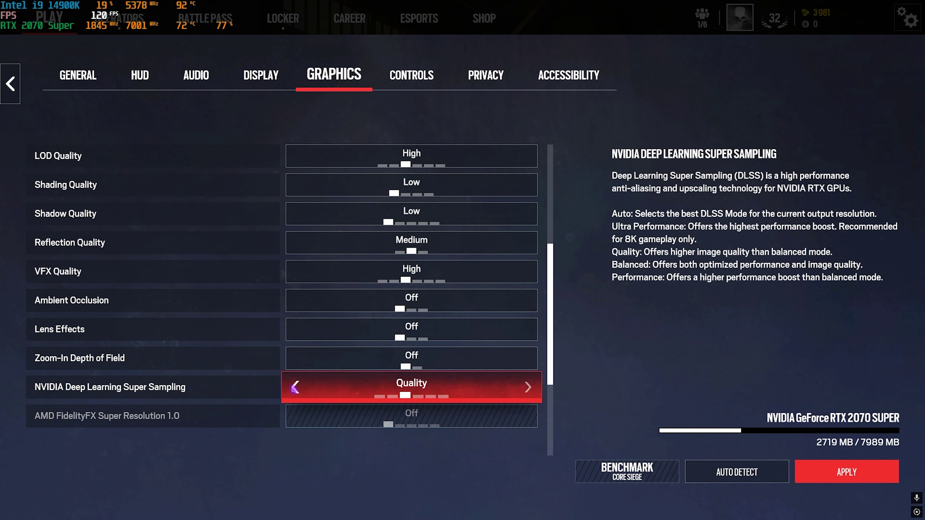
click(294, 388)
click(528, 387)
scroll(395, 391, down, 5)
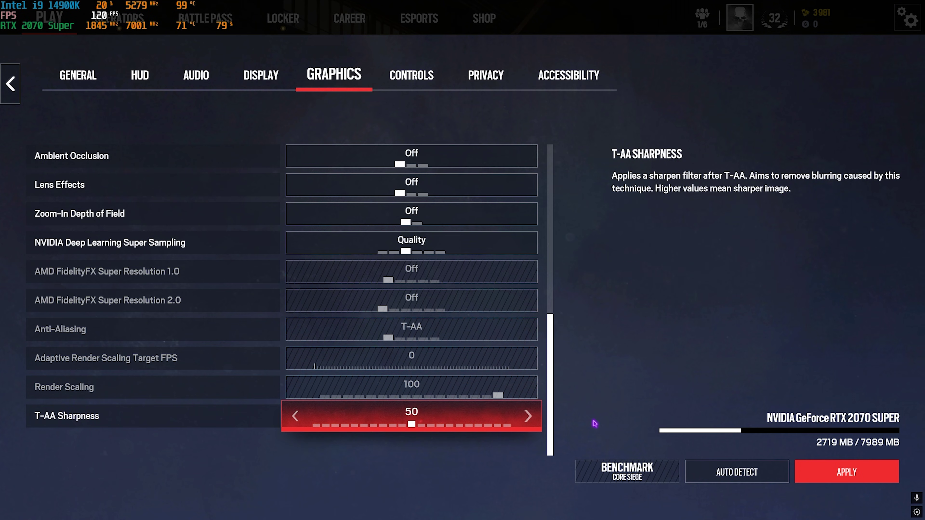
Apply the graphics changes and return to the main menu
click(859, 471)
scroll(364, 273, up, 7)
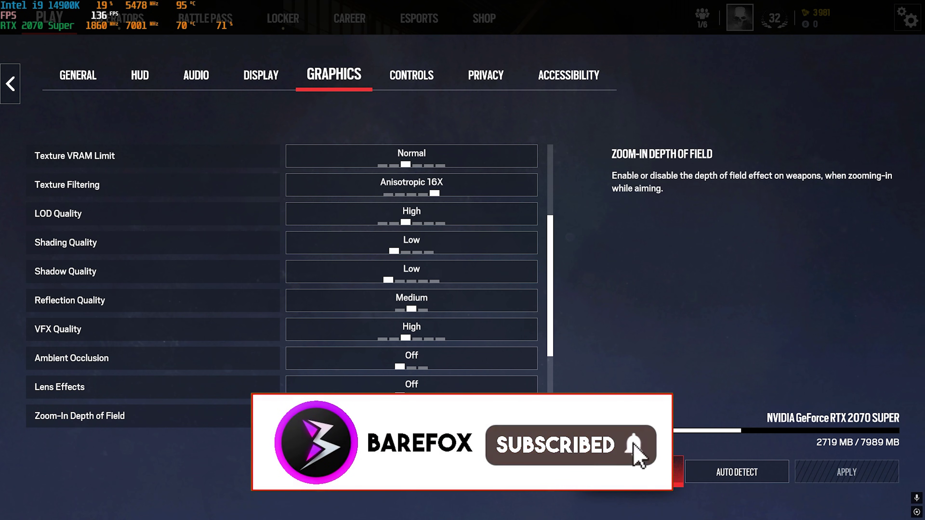
scroll(479, 364, up, 3)
scroll(478, 364, down, 9)
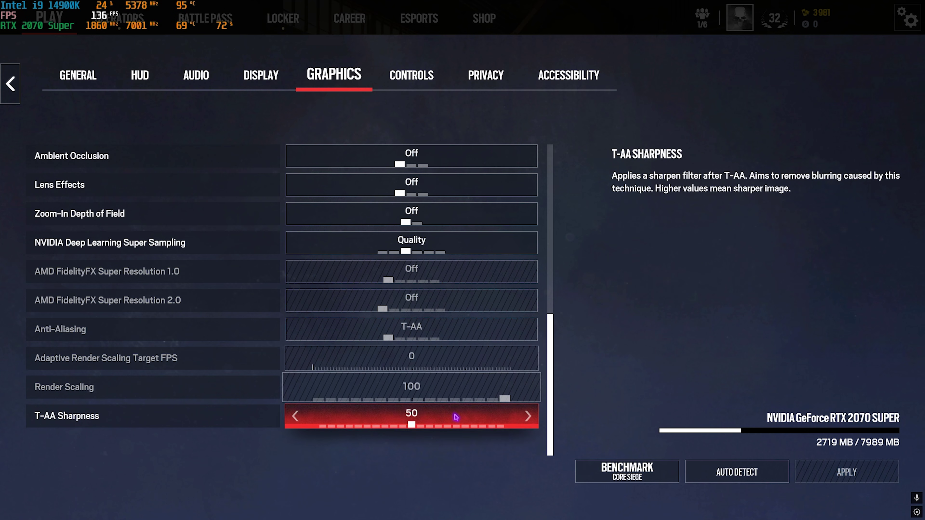
key(Escape)
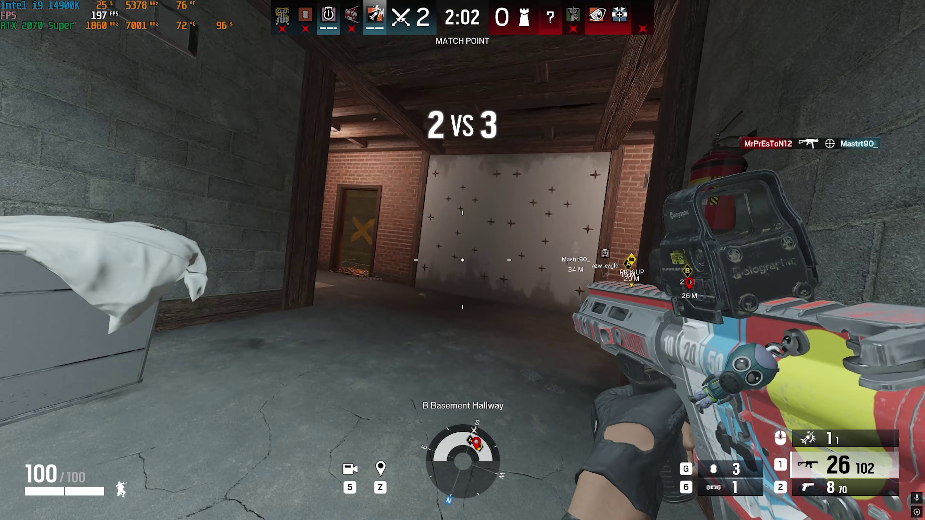
Walk through the doorway and face down the basement hallway
key(w)
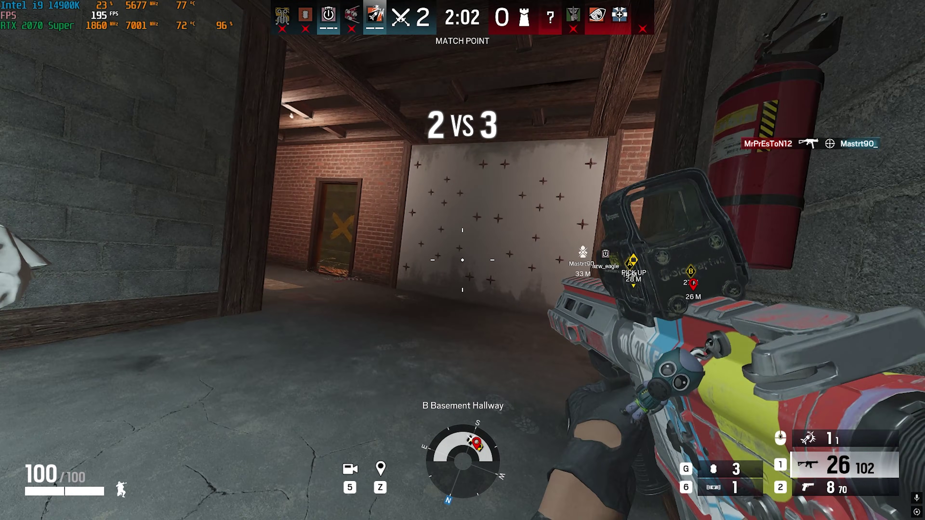
key(w)
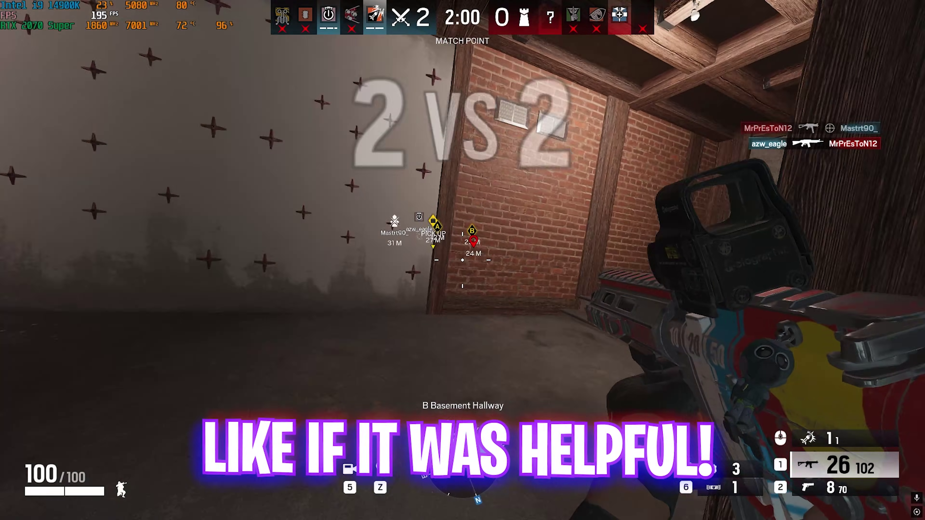
key(w)
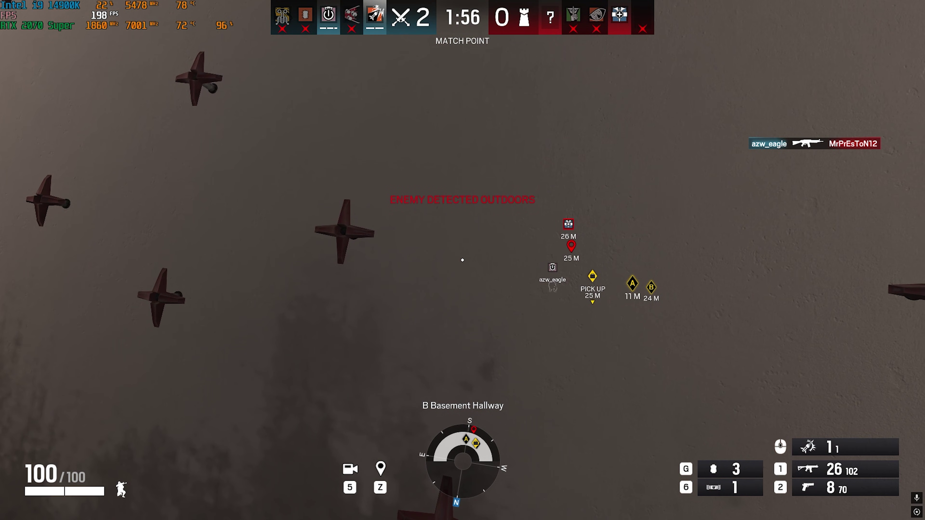
key(w)
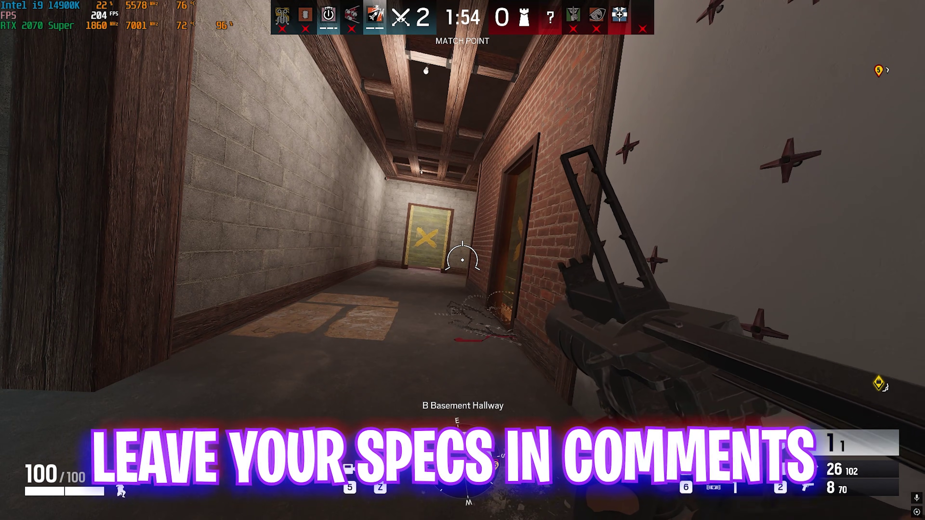
Equip the gadget, approach the door beside the barbed wire and place it there
key(g)
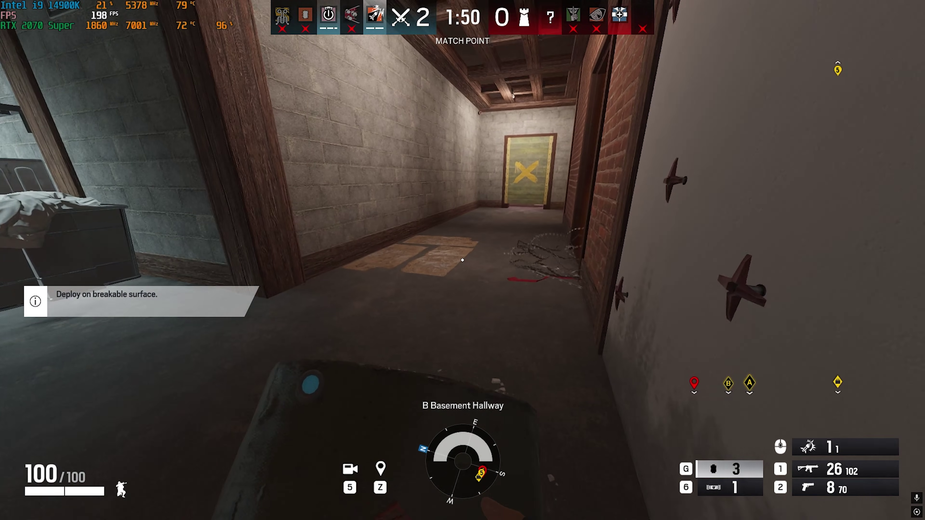
key(w)
key(w)
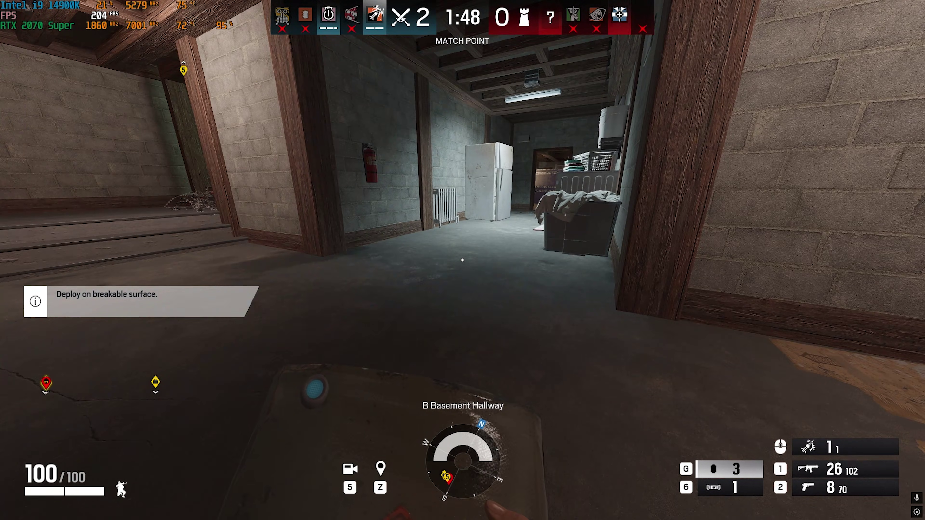
key(w)
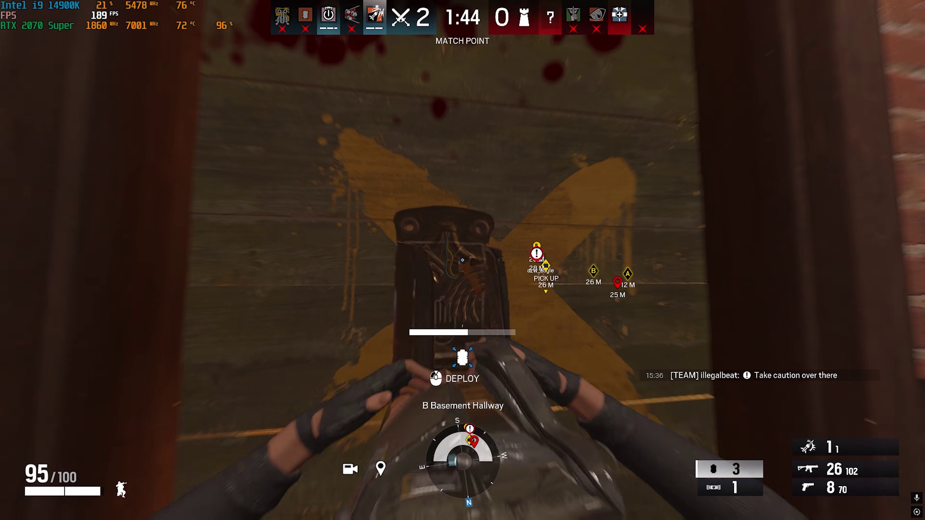
click(463, 260)
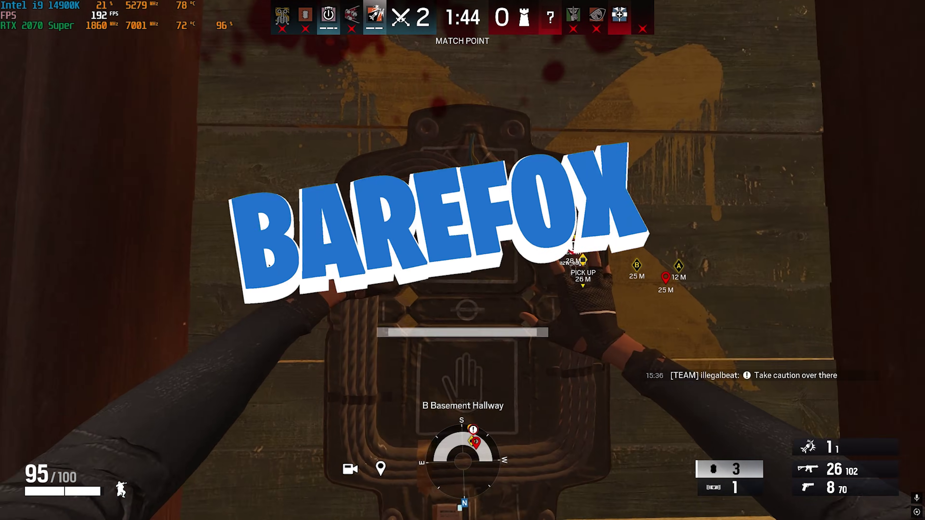